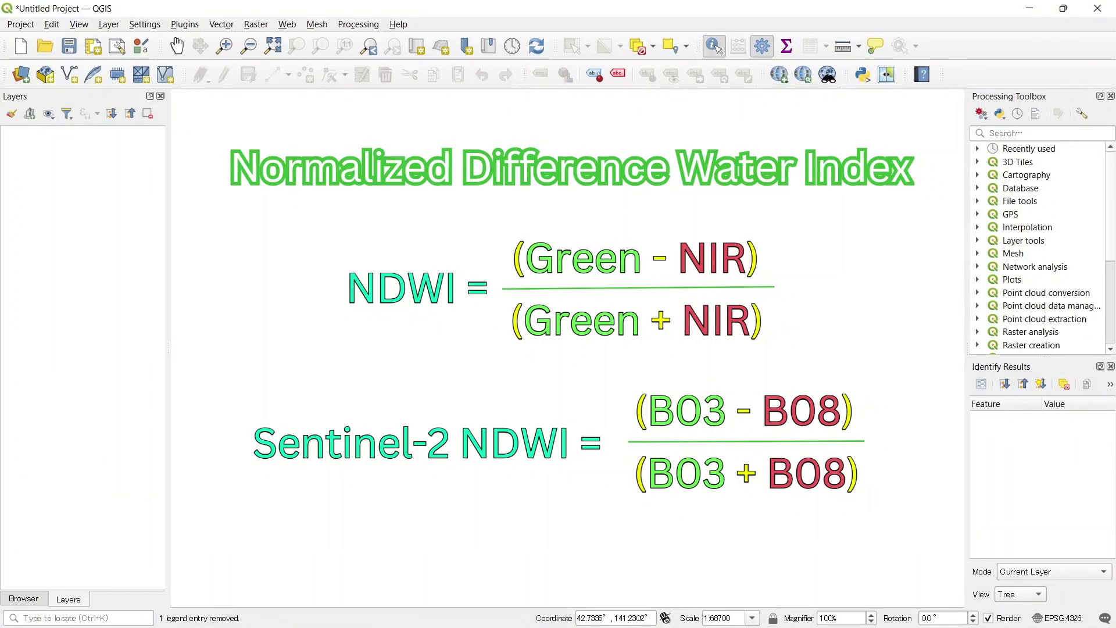
# Add lake_shikotsu.tif from the Satellite image folder to the map and show the project's layer list.
pyautogui.click(24, 598)
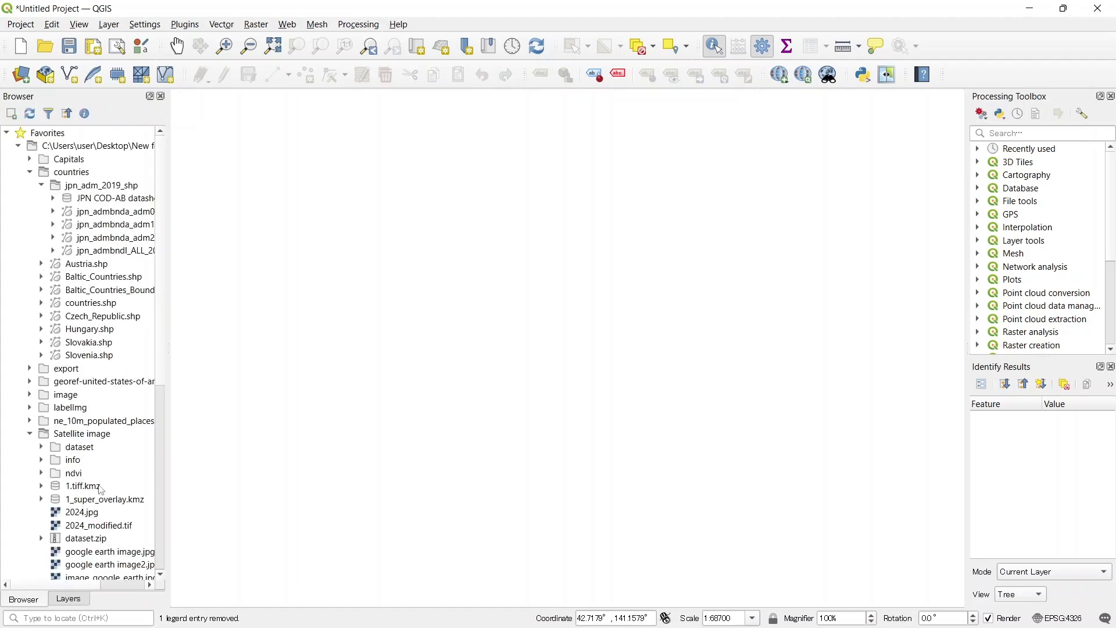
pyautogui.scroll(-1, 108, 416)
pyautogui.scroll(-1, 108, 416)
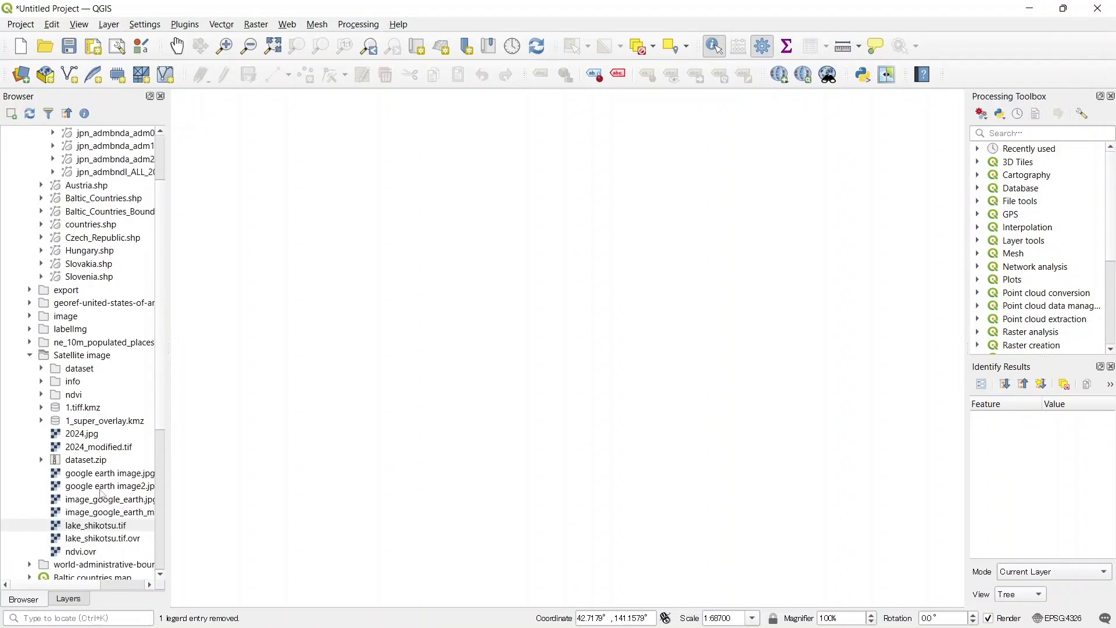
pyautogui.moveTo(110, 528); pyautogui.dragTo(666, 436)
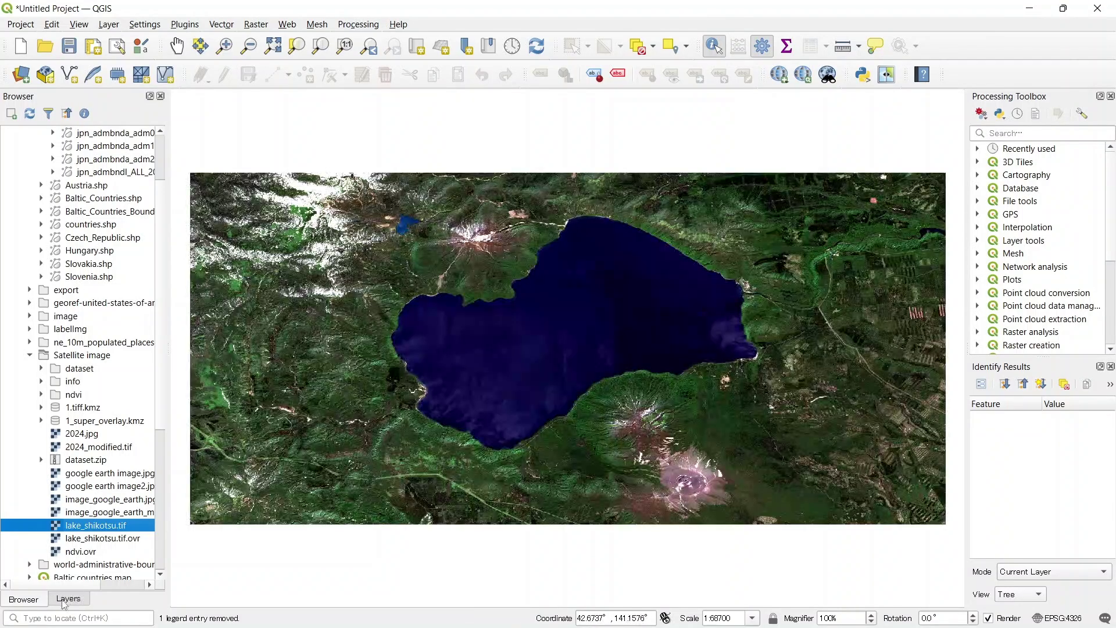
pyautogui.click(66, 599)
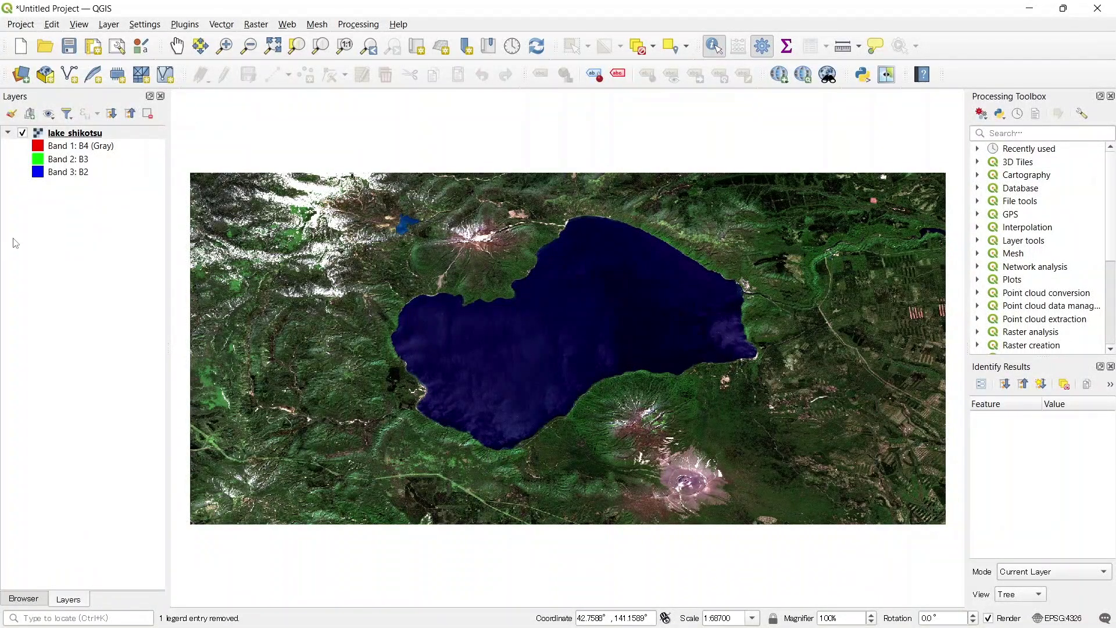
# Examine the band assignments and available bands in the lake_shikotsu layer's symbology, leaving its settings as they are.
pyautogui.rightClick(66, 134)
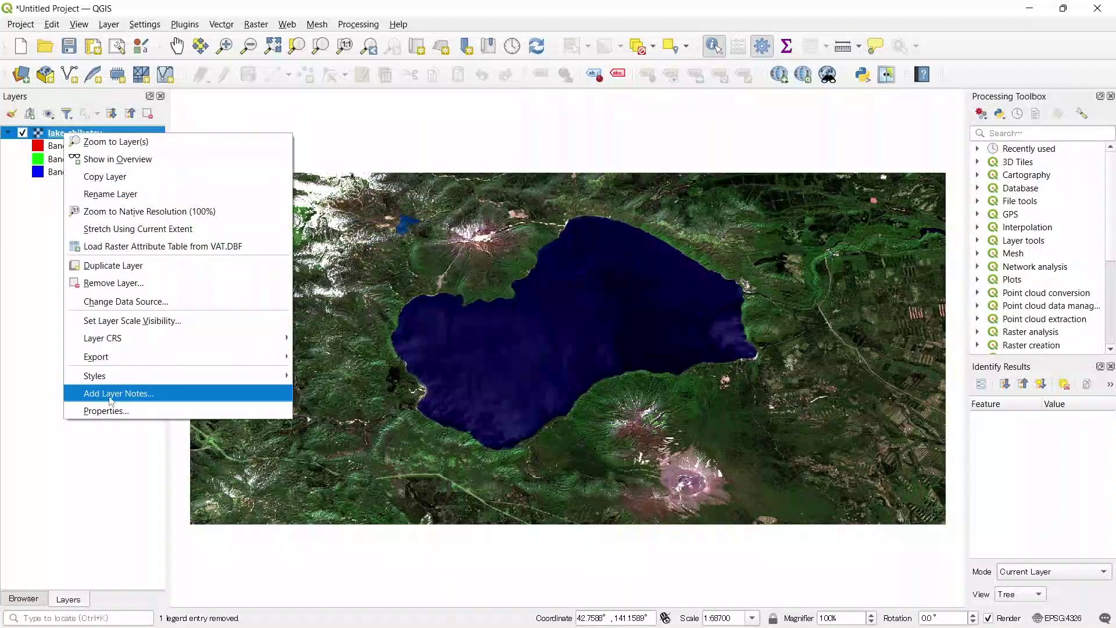
pyautogui.click(131, 410)
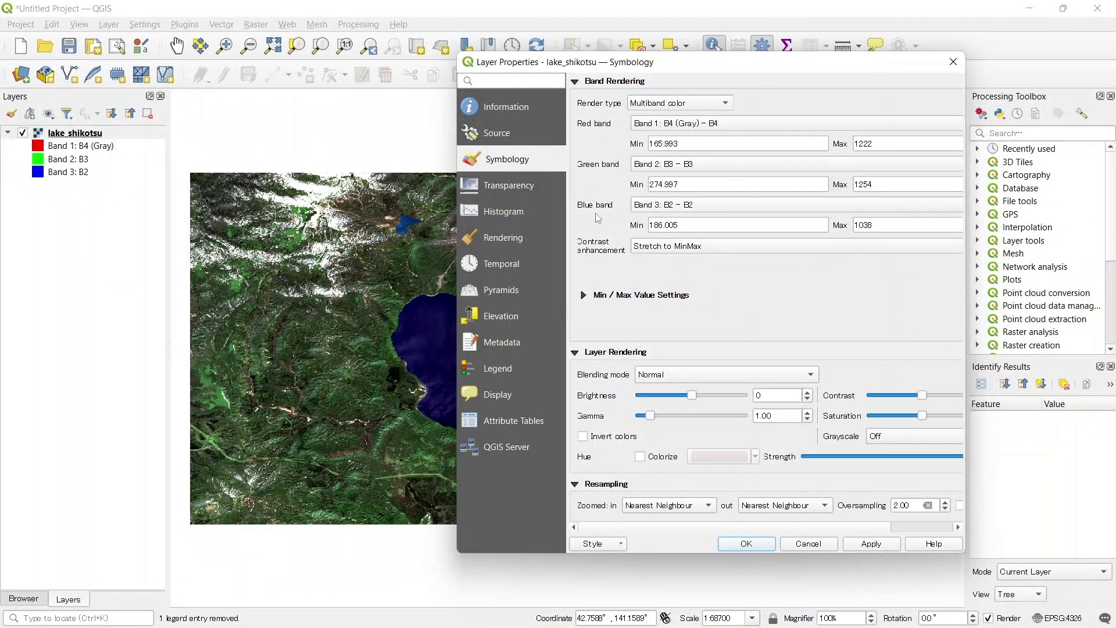
pyautogui.click(716, 129)
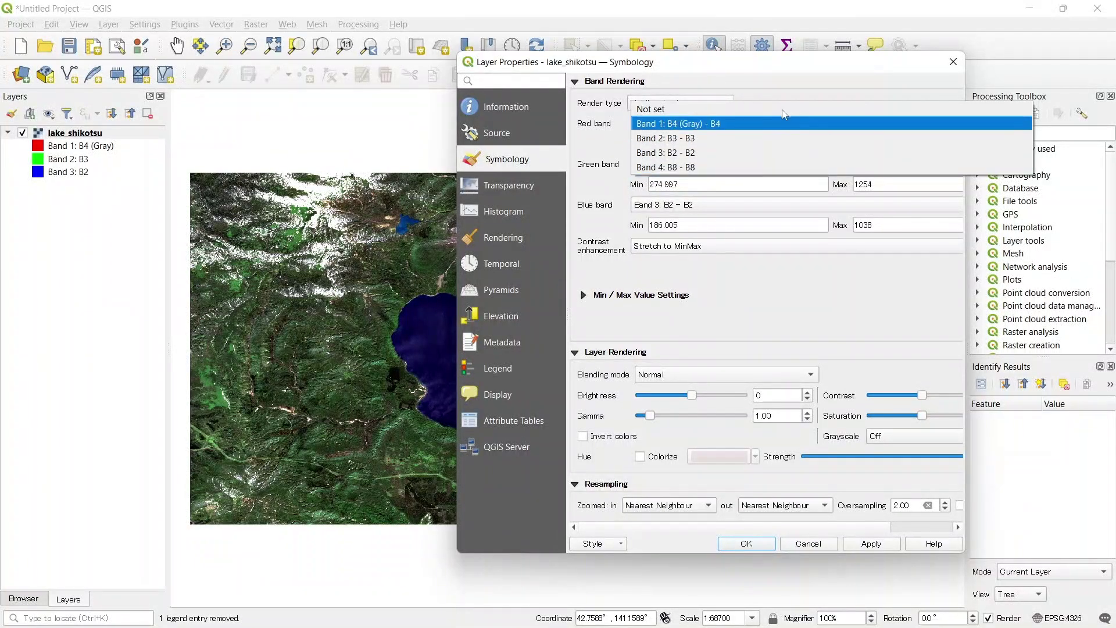
pyautogui.click(772, 76)
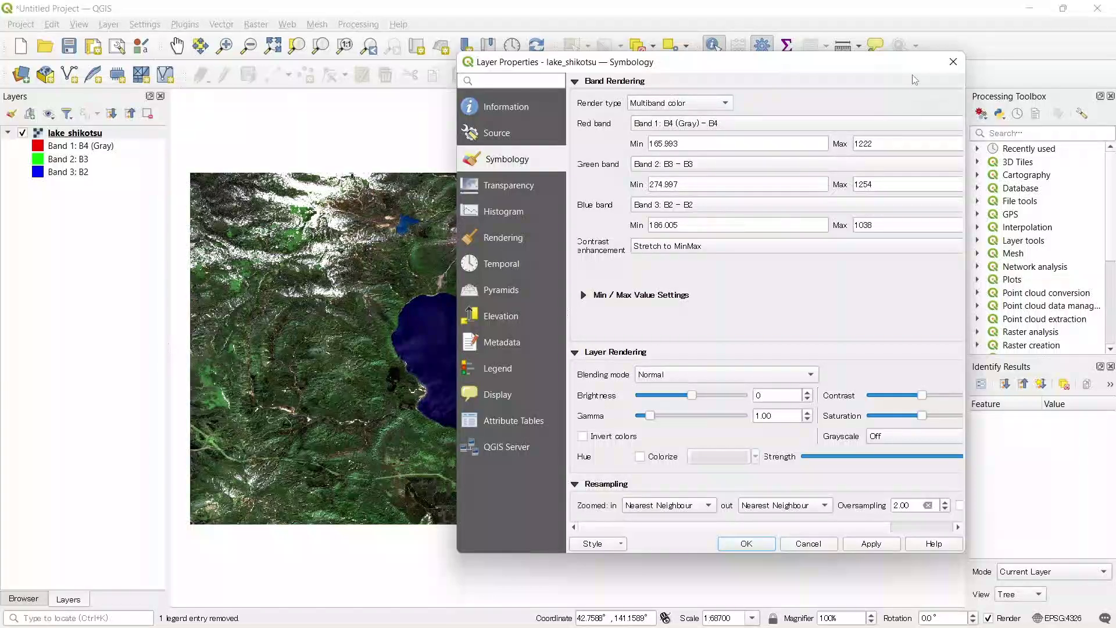
pyautogui.click(954, 61)
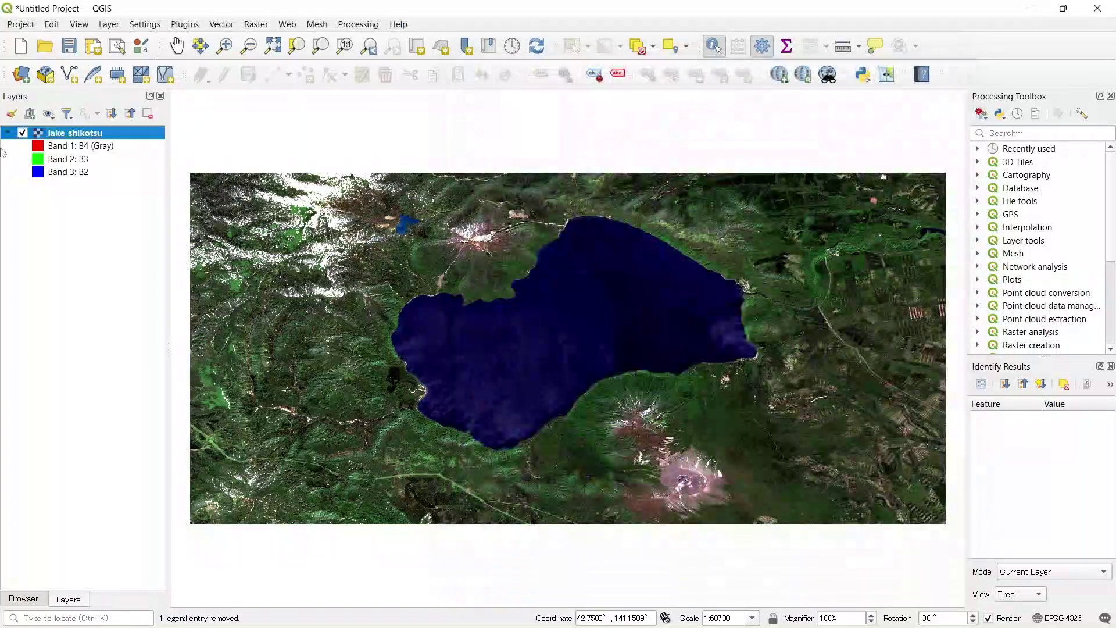
# Open the Raster Calculator and go through the four lake_shikotsu bands to identify the green and NIR ones.
pyautogui.click(255, 27)
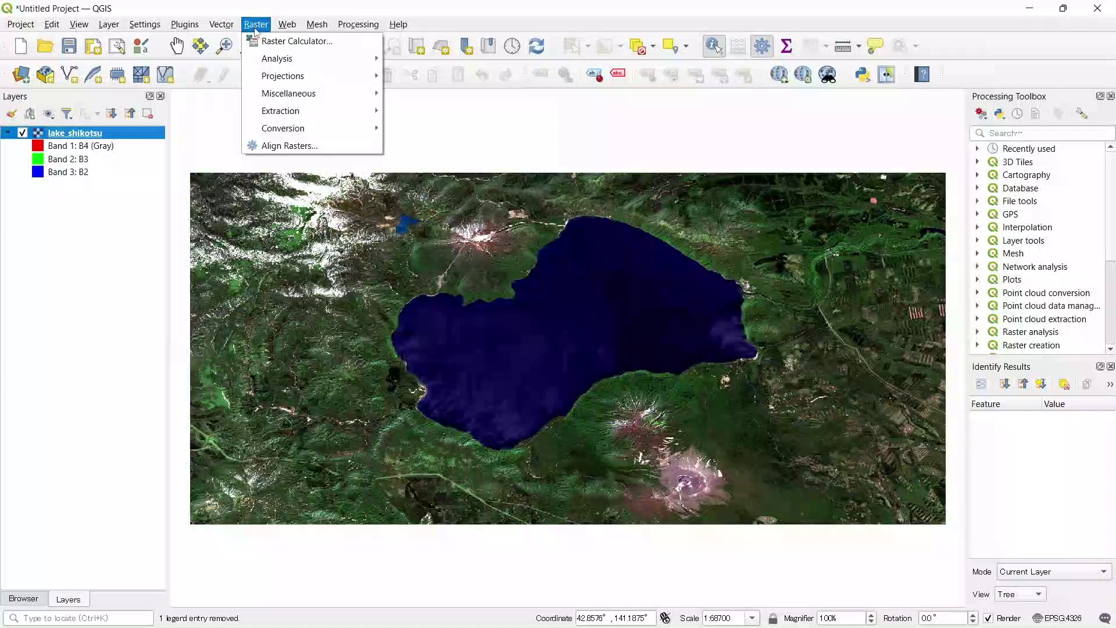
pyautogui.click(311, 43)
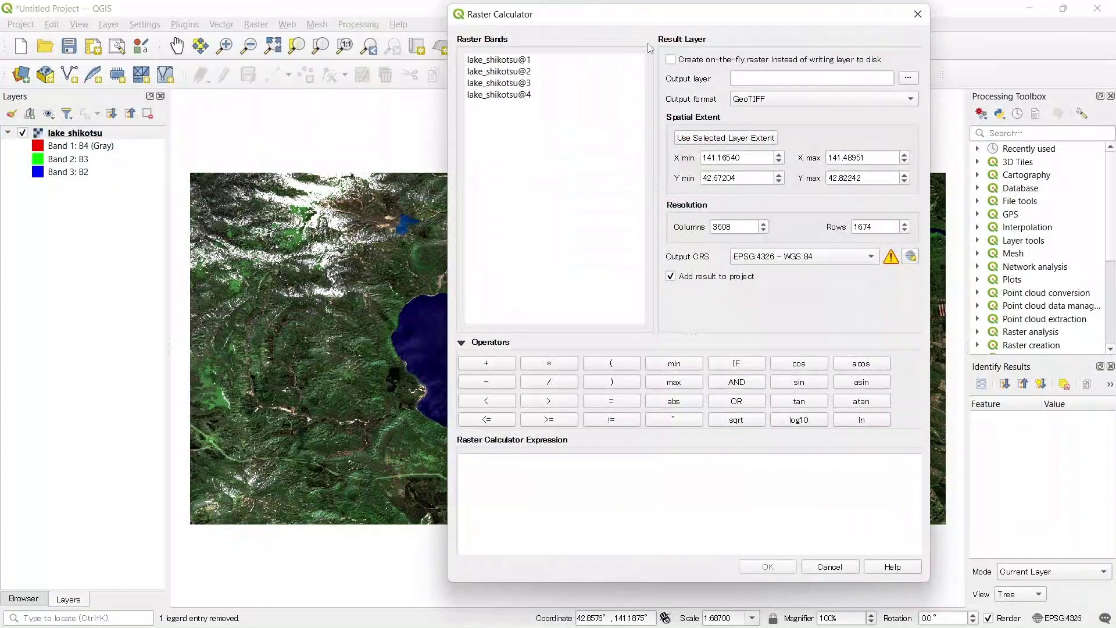
pyautogui.moveTo(602, 18); pyautogui.dragTo(545, 49)
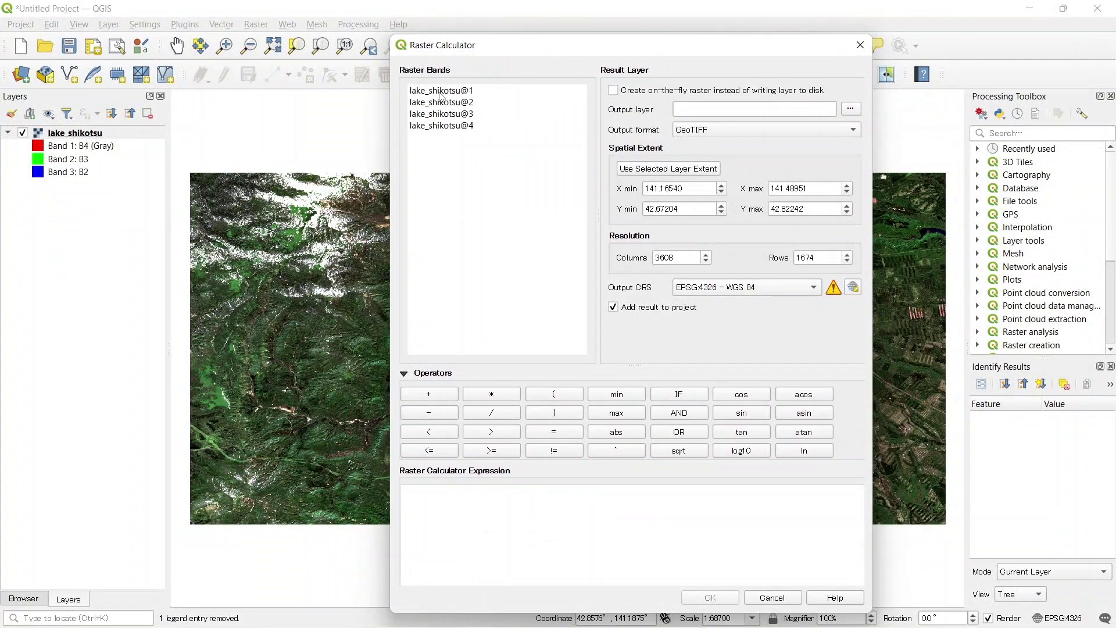
pyautogui.click(440, 92)
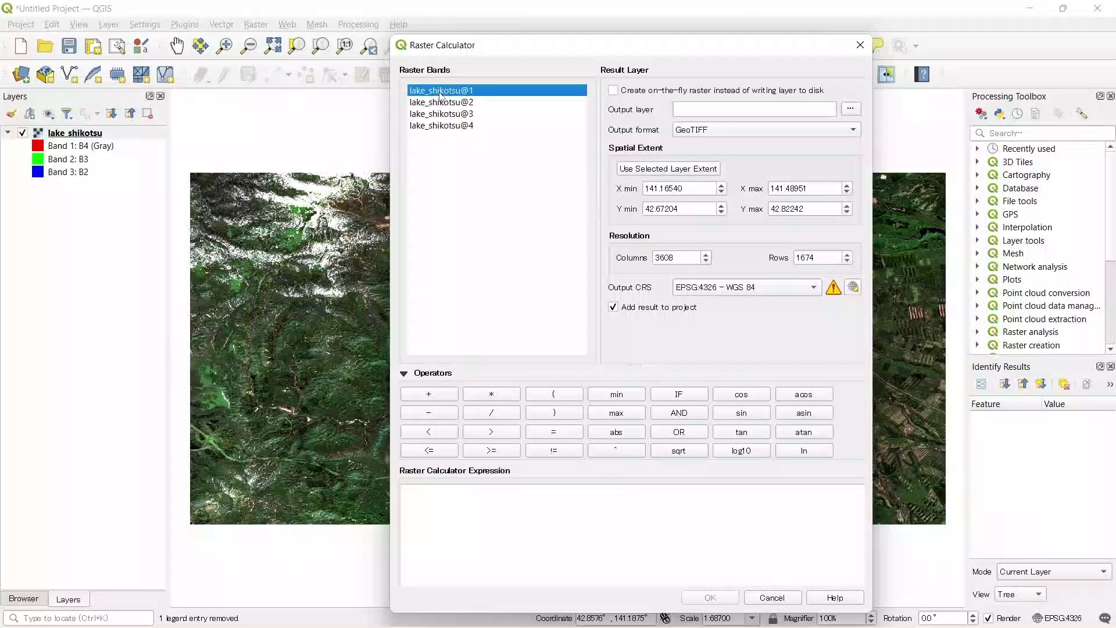
pyautogui.click(479, 103)
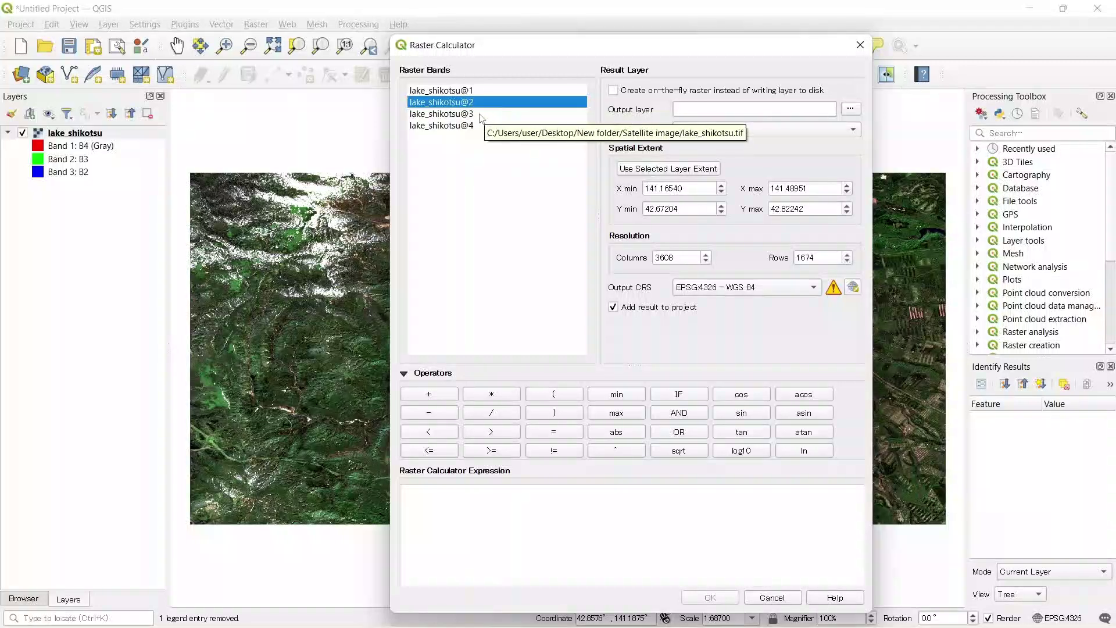
pyautogui.click(480, 114)
pyautogui.click(488, 127)
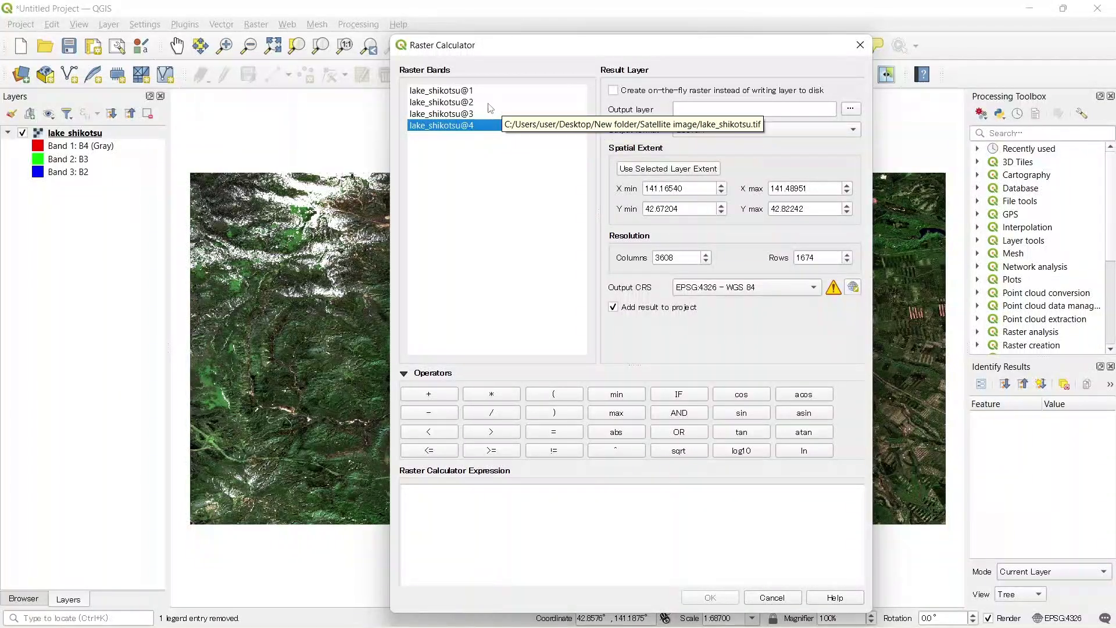
pyautogui.click(478, 103)
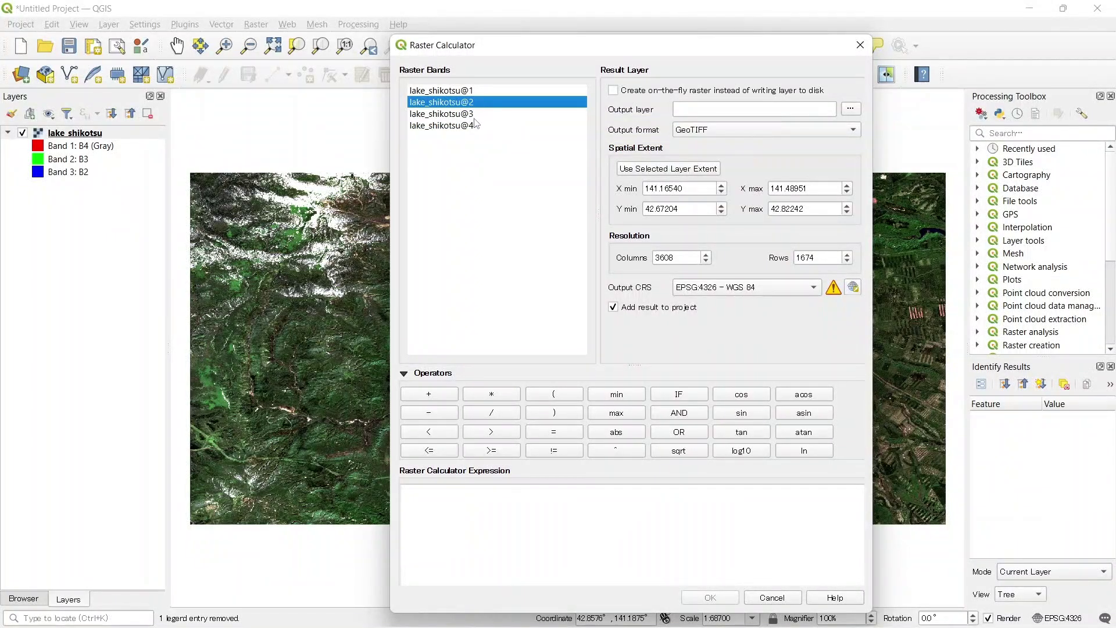
pyautogui.click(478, 125)
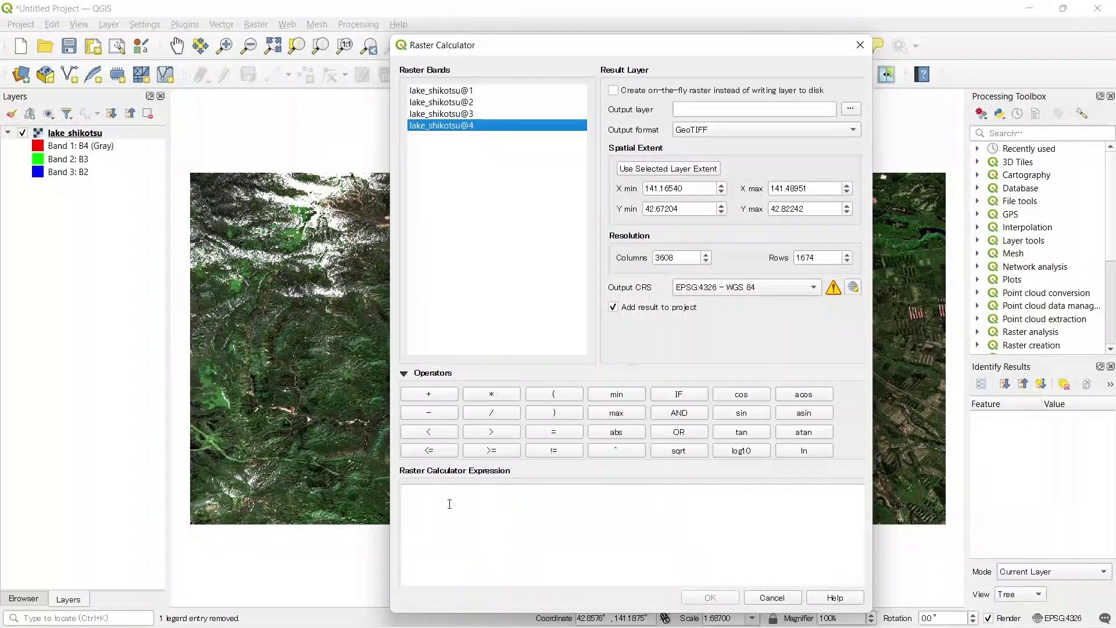
# Enter the NDWI numerator ( "lake_shikotsu@2" - "lake_shikotsu@4" ) in the raster calculator expression.
pyautogui.click(441, 505)
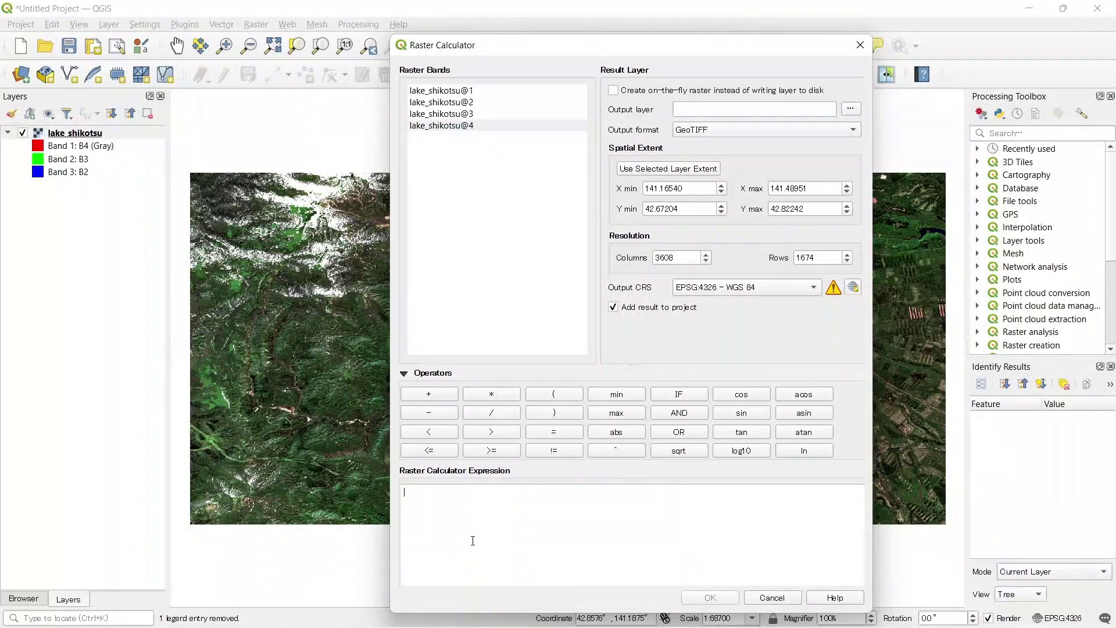
pyautogui.click(556, 398)
pyautogui.doubleClick(475, 104)
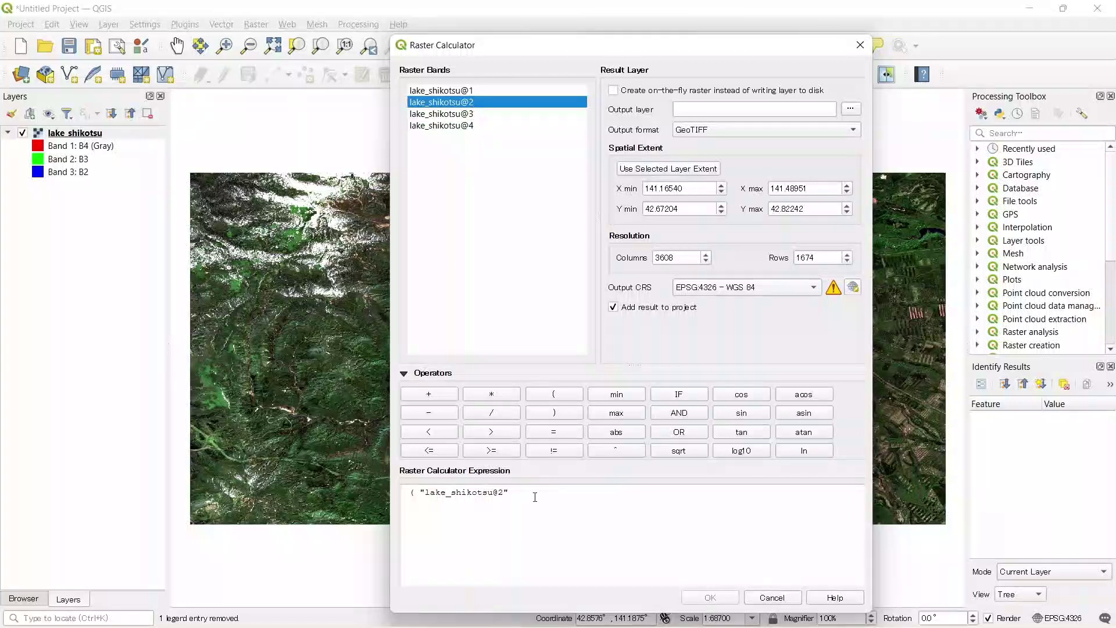
pyautogui.click(437, 414)
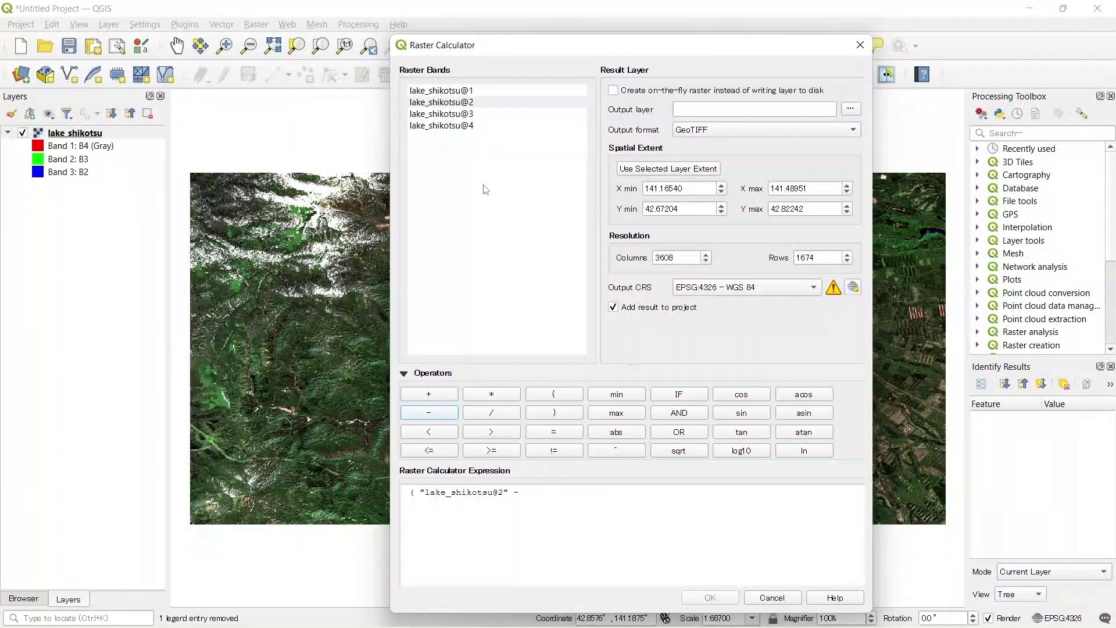
pyautogui.doubleClick(467, 126)
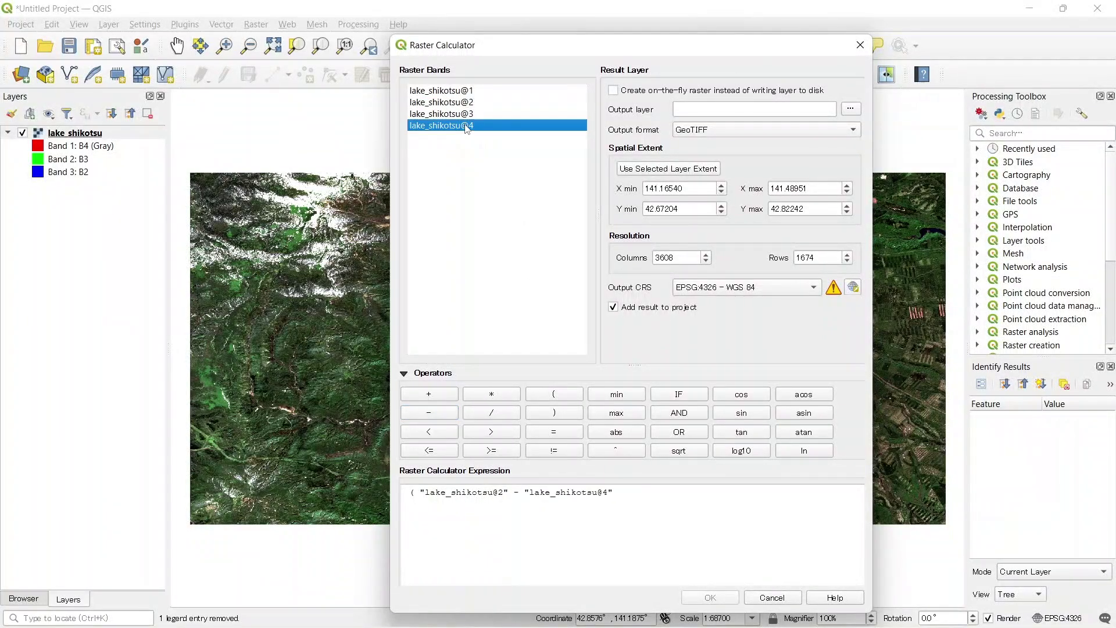
pyautogui.click(559, 412)
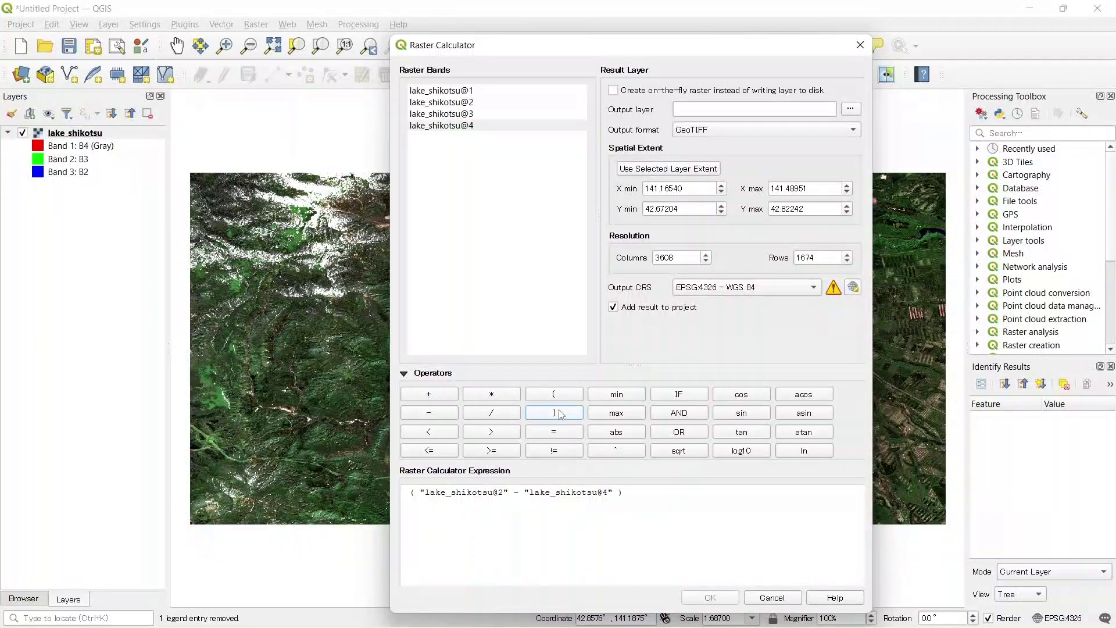
# Divide the numerator by ( "lake_shikotsu@2" + "lake_shikotsu@4" ) to complete the NDWI expression.
pyautogui.click(499, 414)
pyautogui.doubleClick(467, 105)
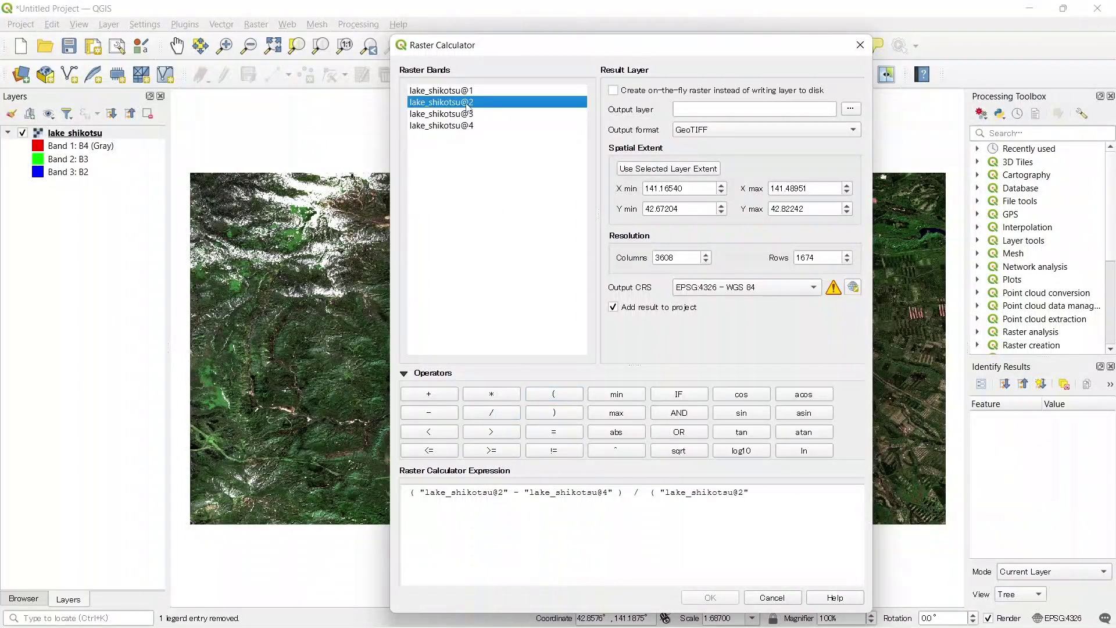
pyautogui.click(765, 491)
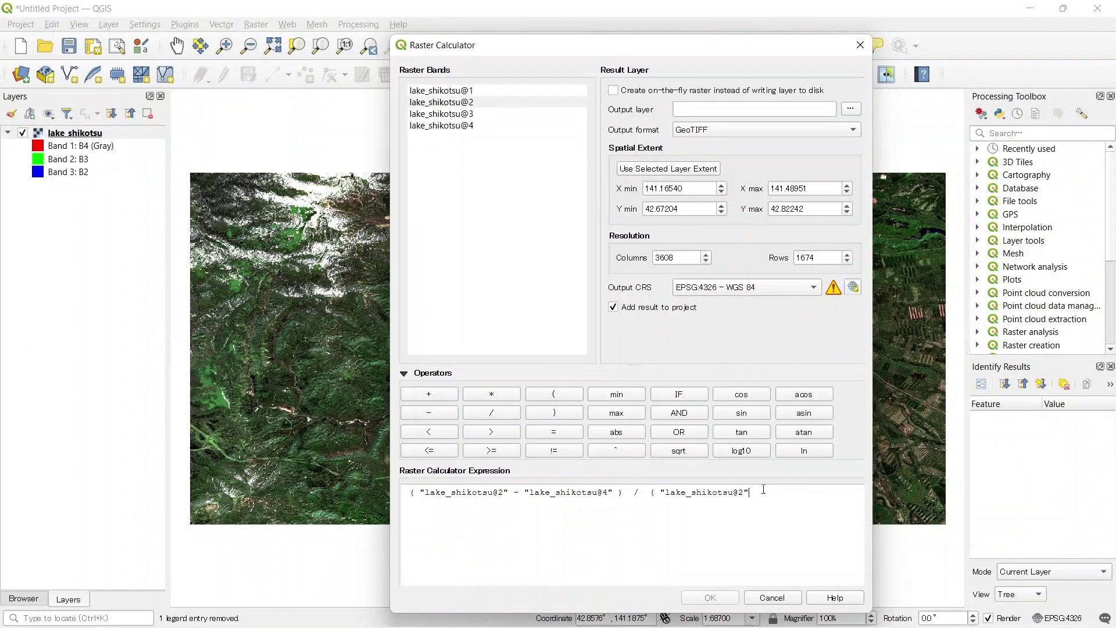
pyautogui.click(442, 399)
pyautogui.doubleClick(456, 126)
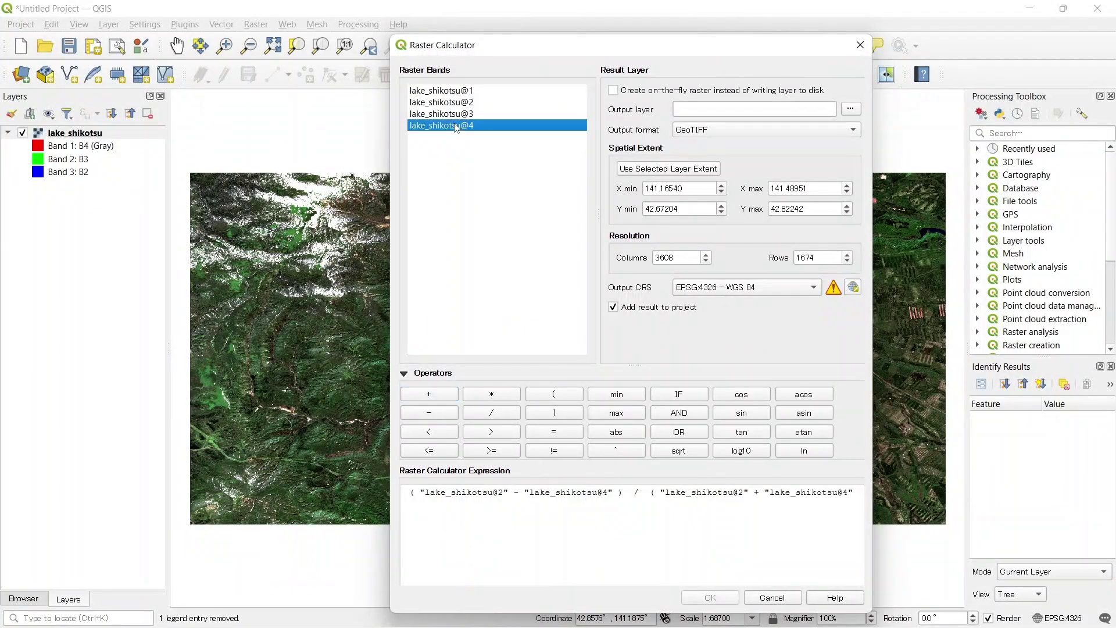
pyautogui.click(861, 500)
pyautogui.click(562, 413)
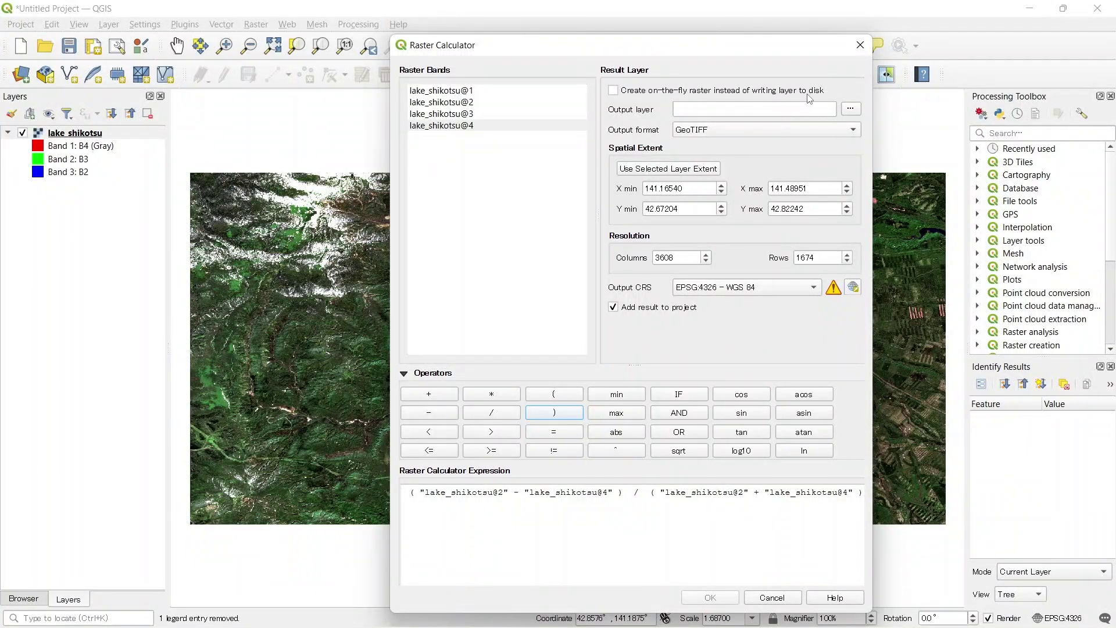
# Compute the expression as an on-the-fly raster instead of writing the layer to disk.
pyautogui.click(614, 90)
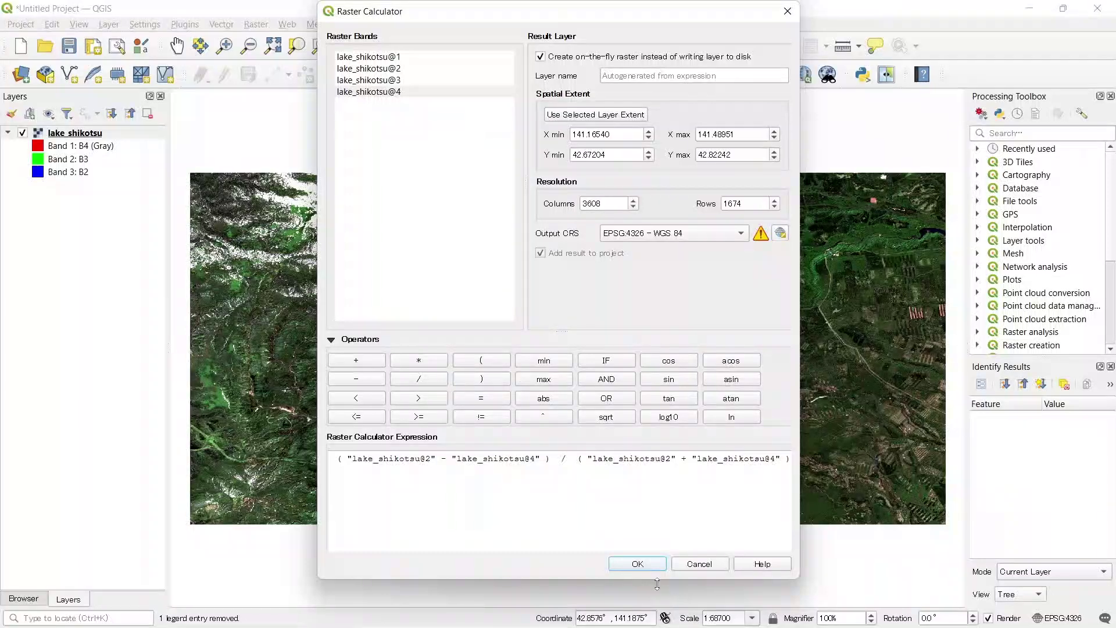
pyautogui.click(647, 567)
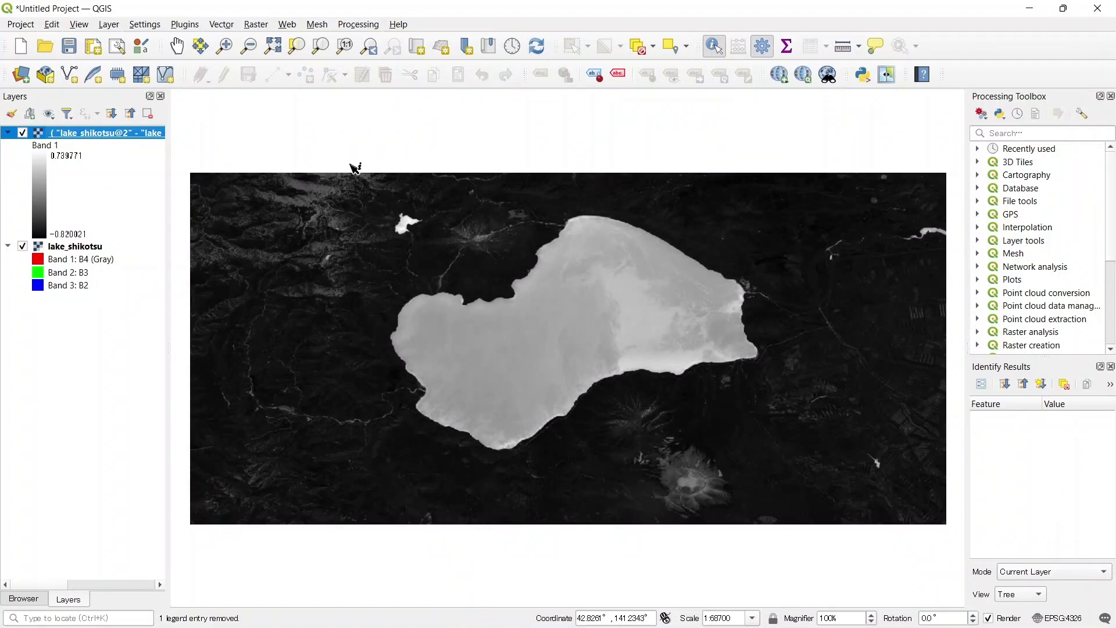
# Set the calculated NDWI layer's symbology to Singleband pseudocolor with Linear interpolation, Equal Interval mode and 3 classes.
pyautogui.rightClick(89, 137)
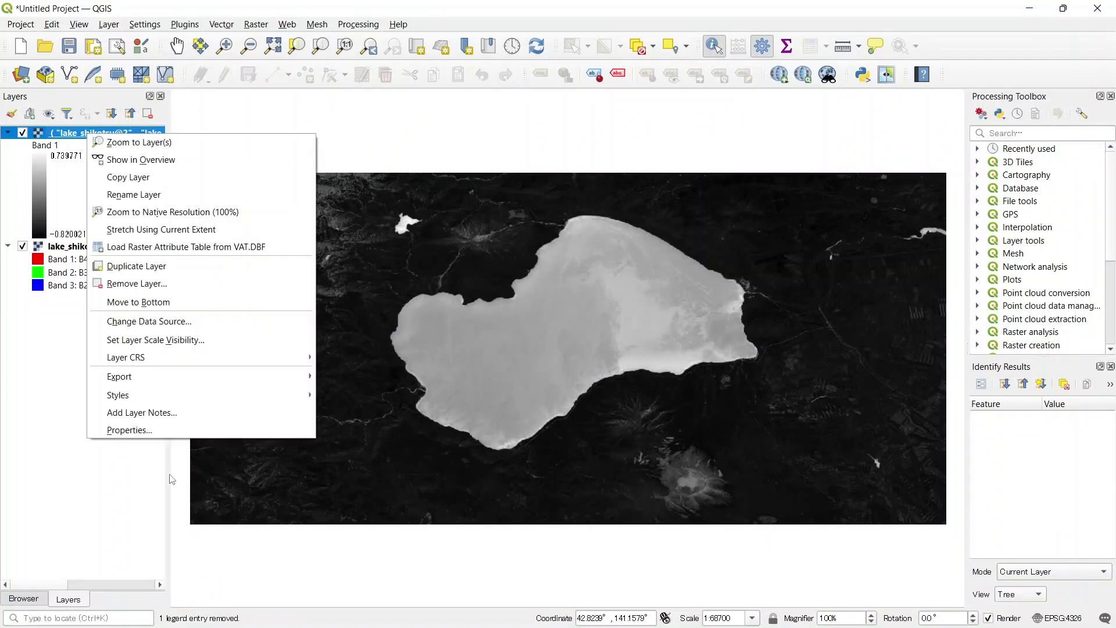
pyautogui.click(125, 428)
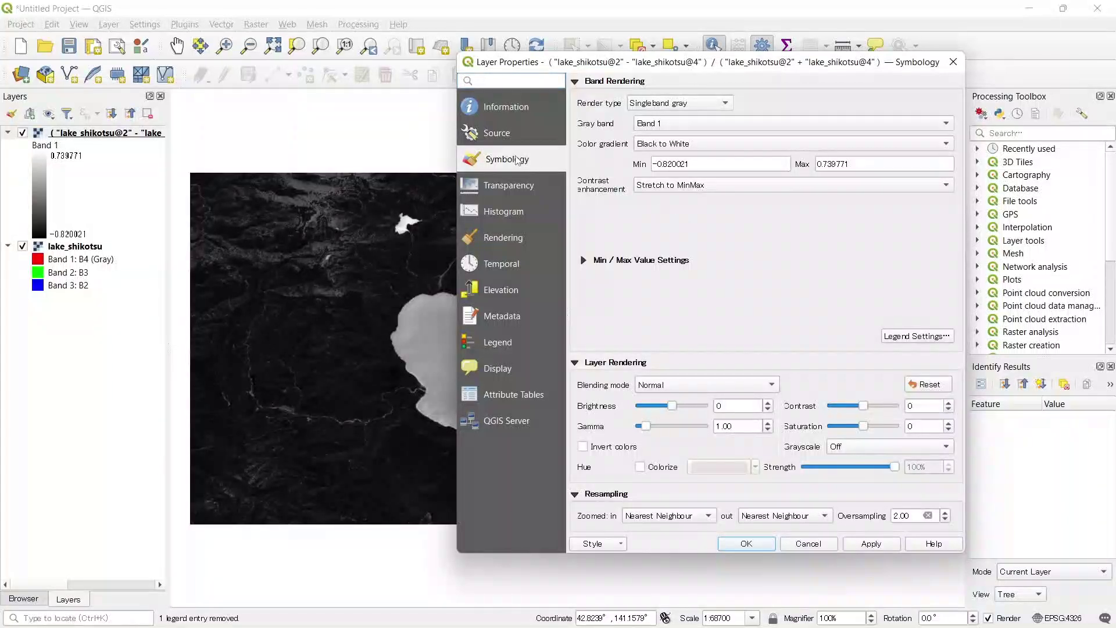
pyautogui.click(661, 107)
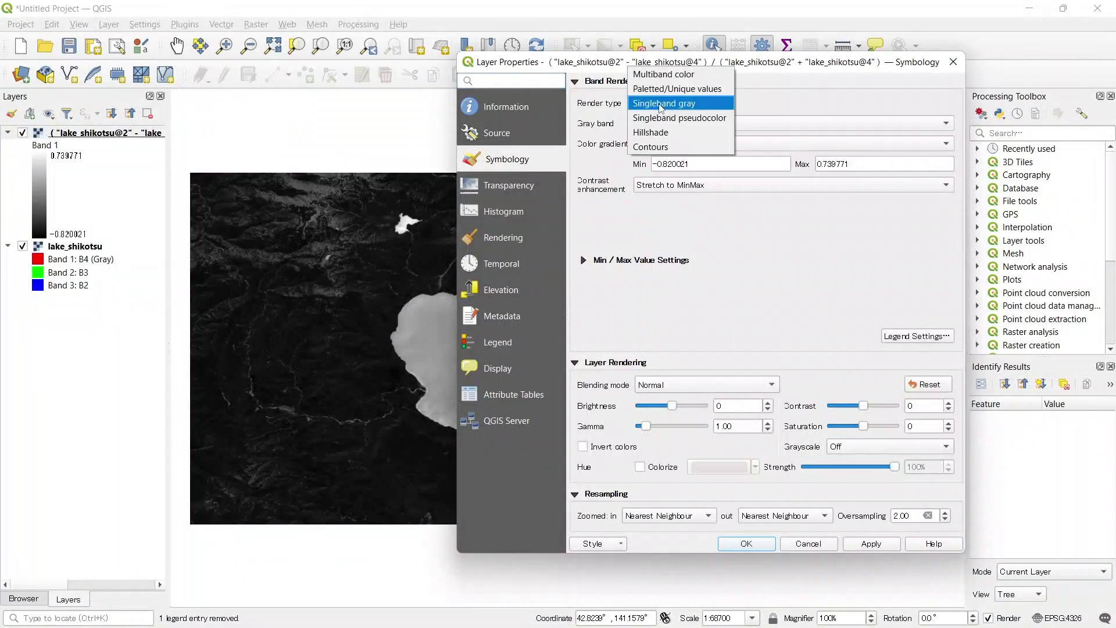
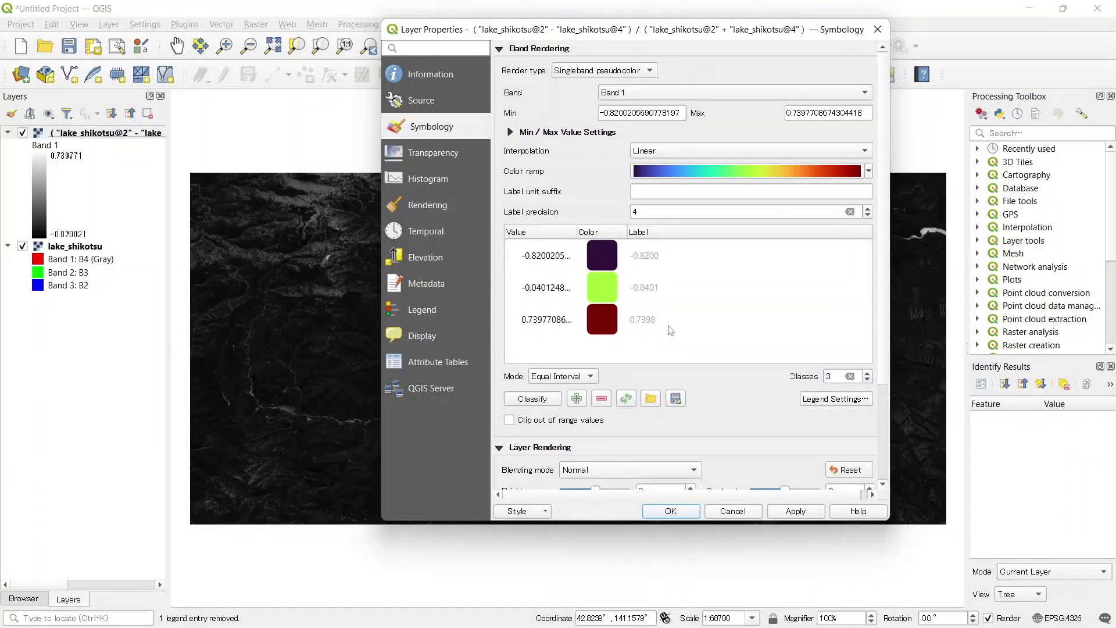
# Change the color of the highest NDWI class to the recent light blue #2ac9e5.
pyautogui.doubleClick(601, 323)
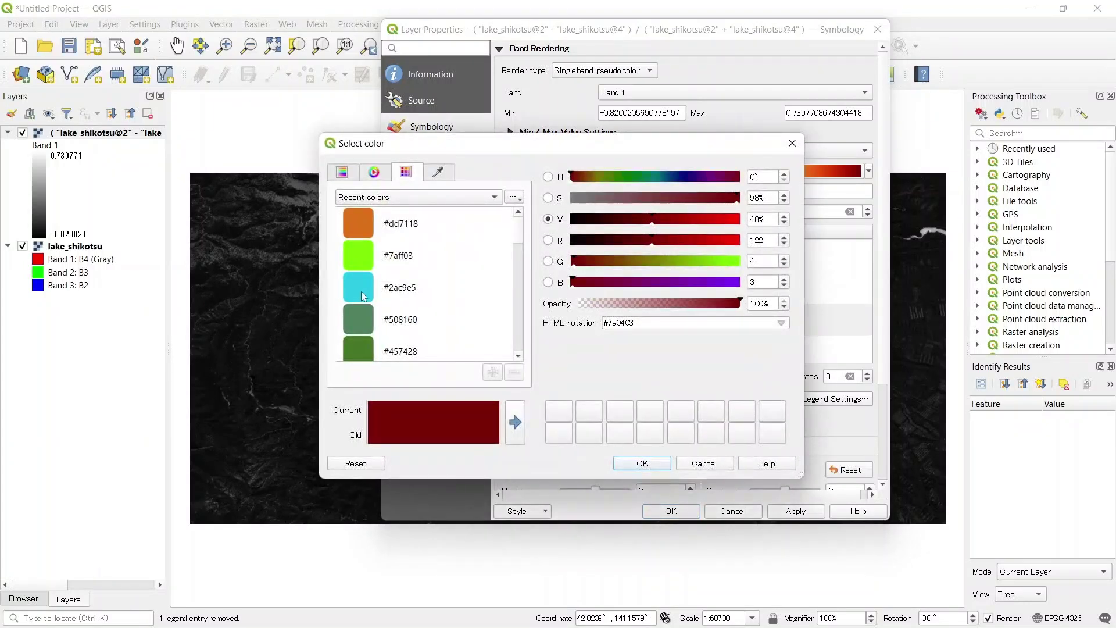
pyautogui.click(362, 297)
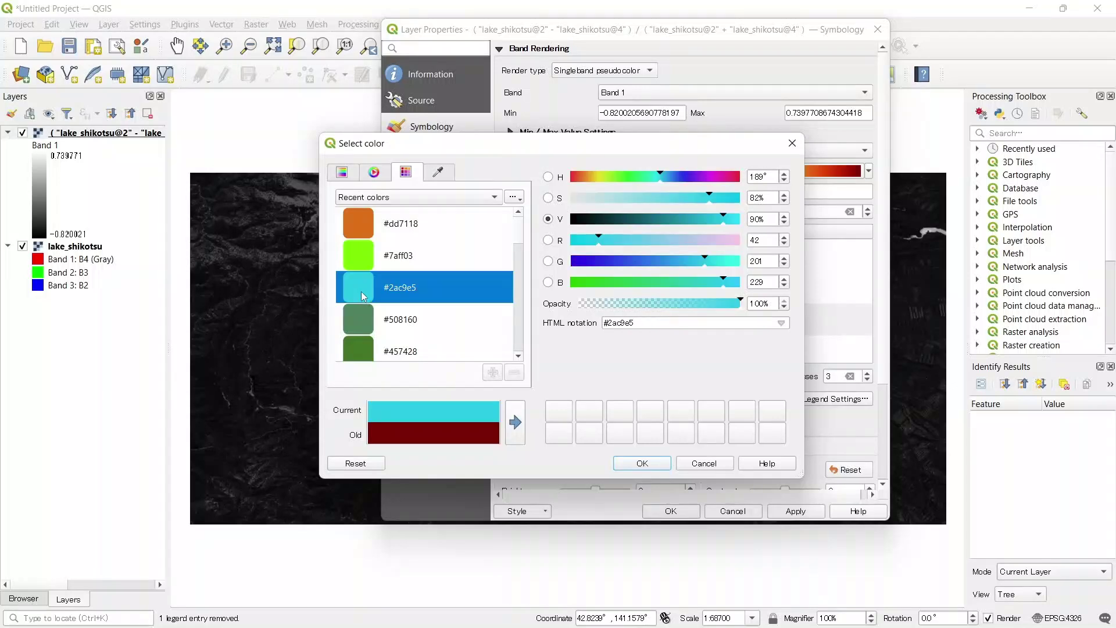
pyautogui.click(642, 463)
# Change the middle NDWI class's color to the recent green #7aff03 and lower its red component for a purer green.
pyautogui.click(604, 293)
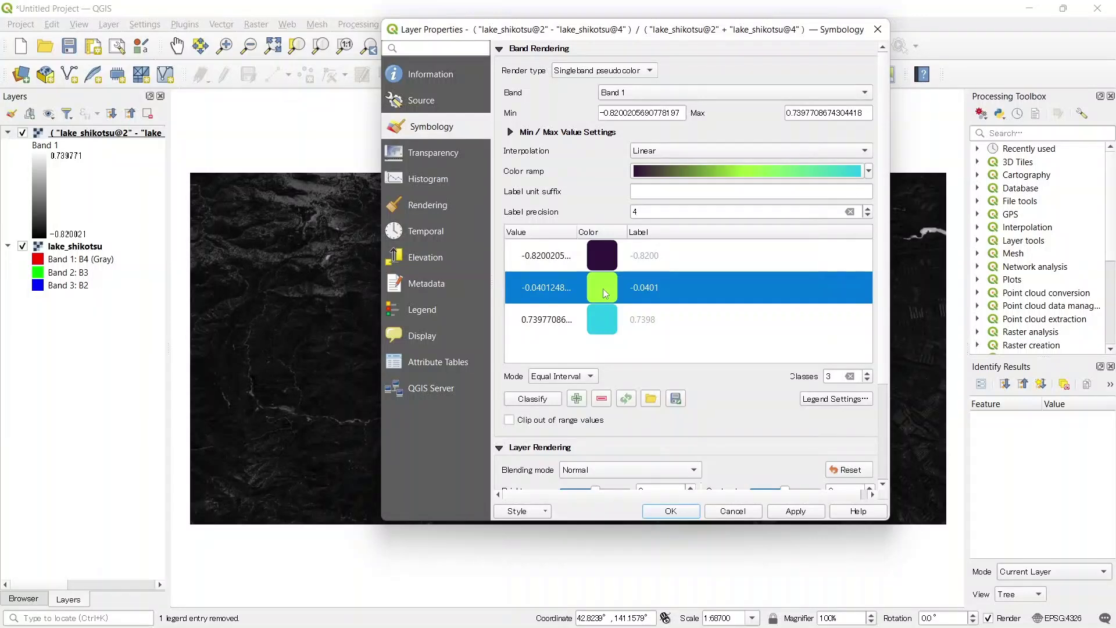
pyautogui.doubleClick(602, 289)
pyautogui.scroll(-6, 412, 291)
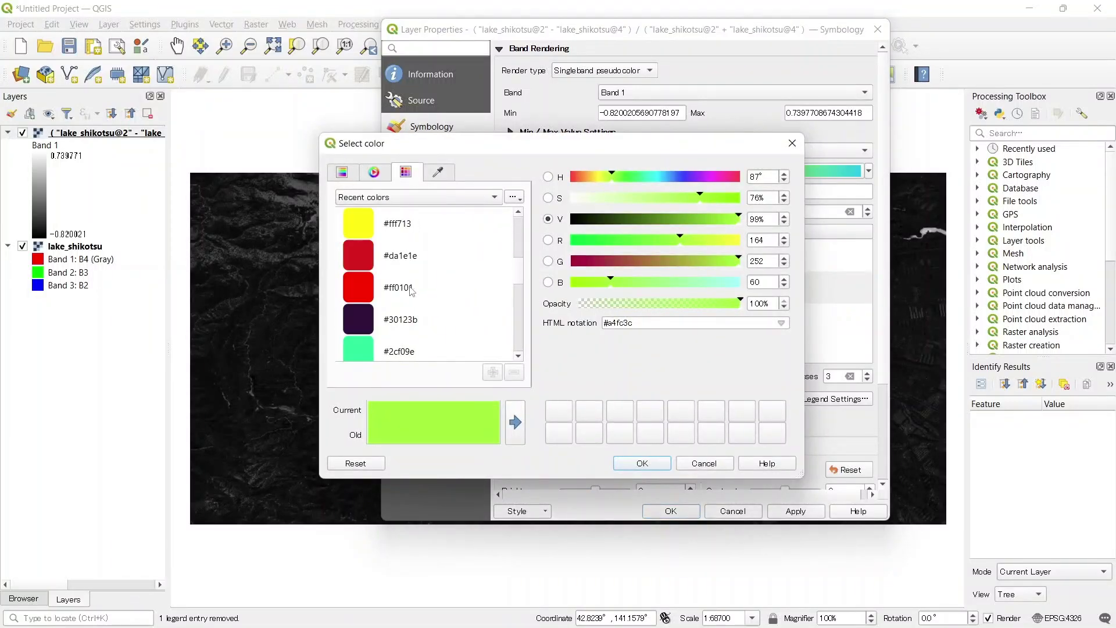
pyautogui.scroll(6, 412, 290)
pyautogui.scroll(-3, 412, 291)
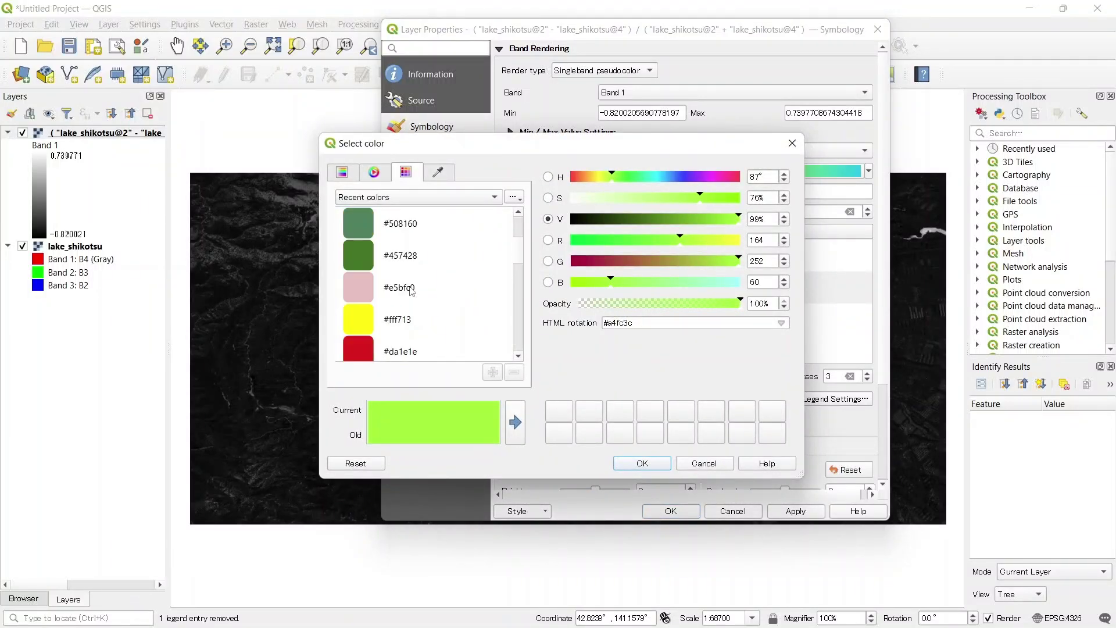
pyautogui.scroll(3, 412, 290)
pyautogui.click(368, 267)
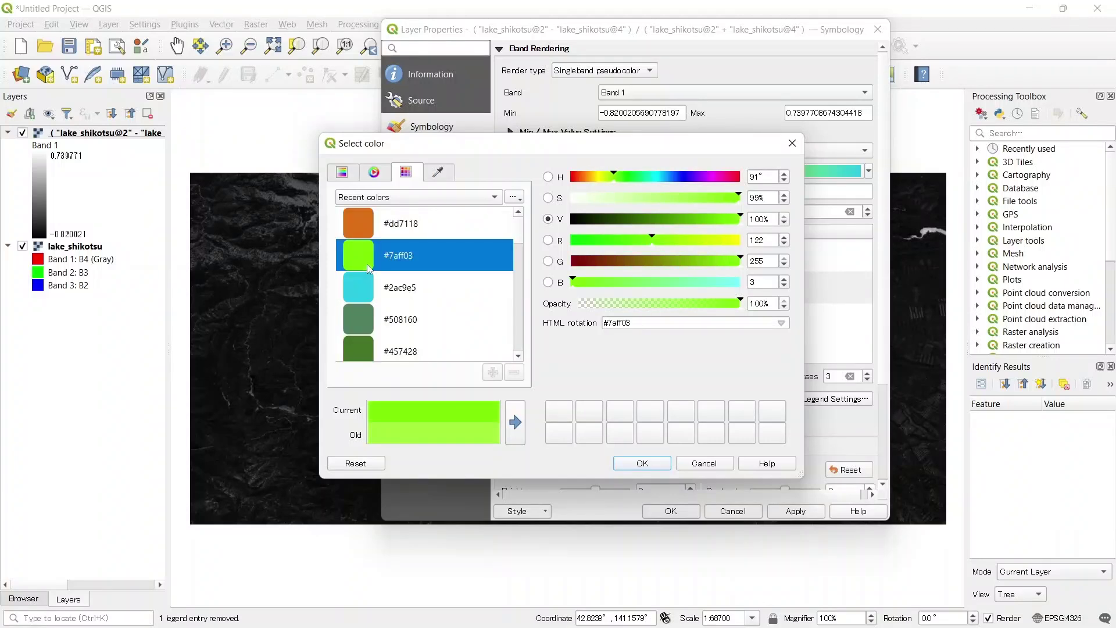
pyautogui.moveTo(653, 240); pyautogui.dragTo(606, 240)
pyautogui.click(642, 463)
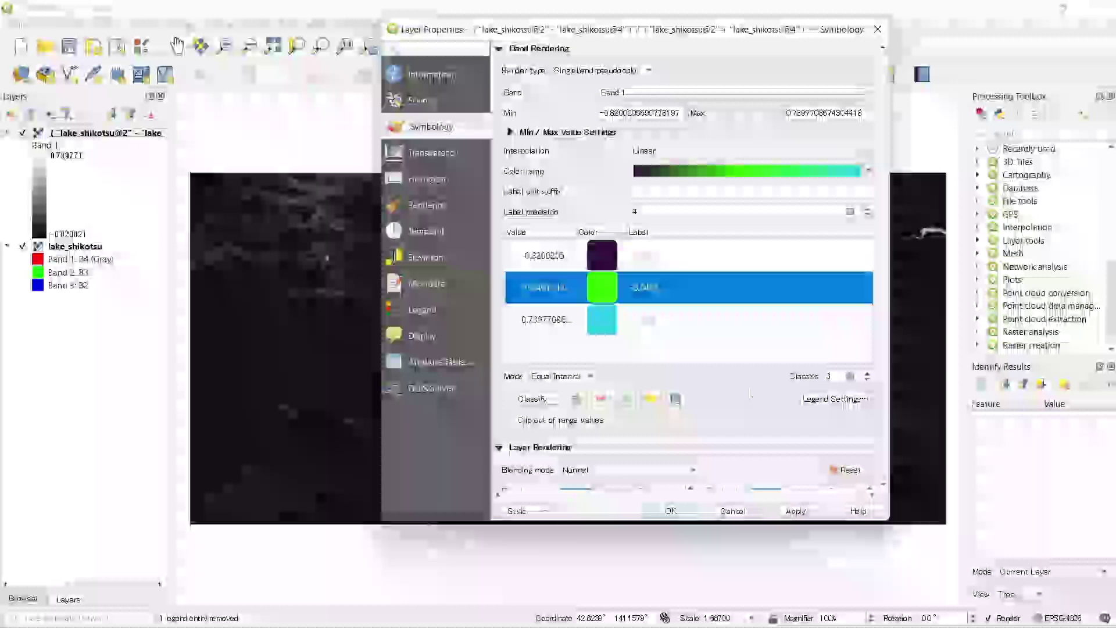
# Recolor the lowest NDWI class with the recent yellow #fff713, reducing its saturation and slightly its green component to a pale yellow.
pyautogui.doubleClick(605, 256)
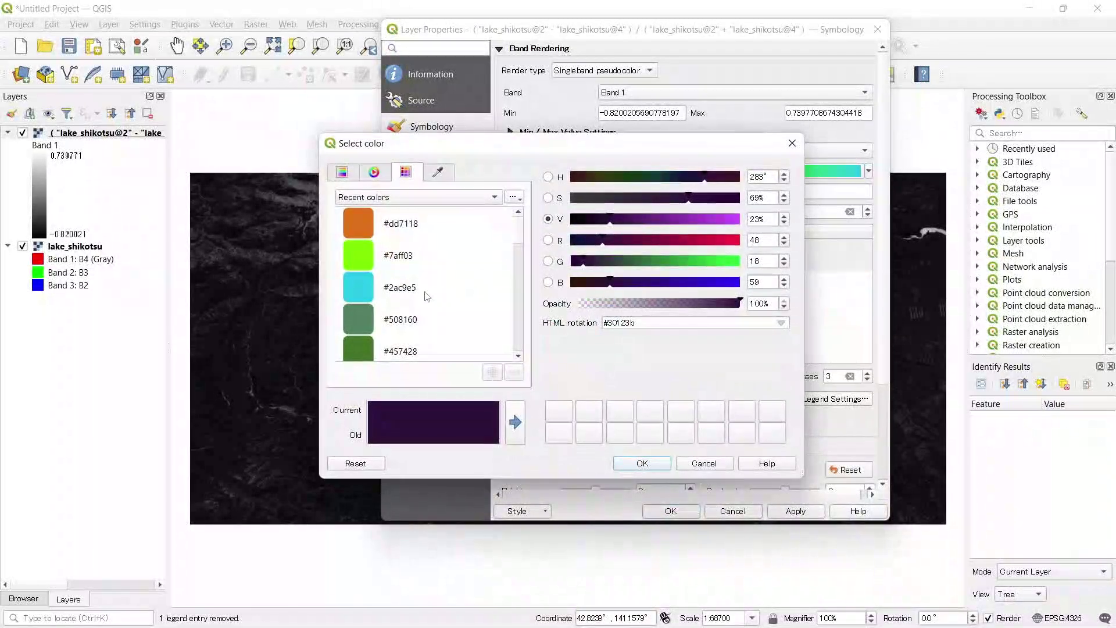
pyautogui.scroll(-3, 428, 297)
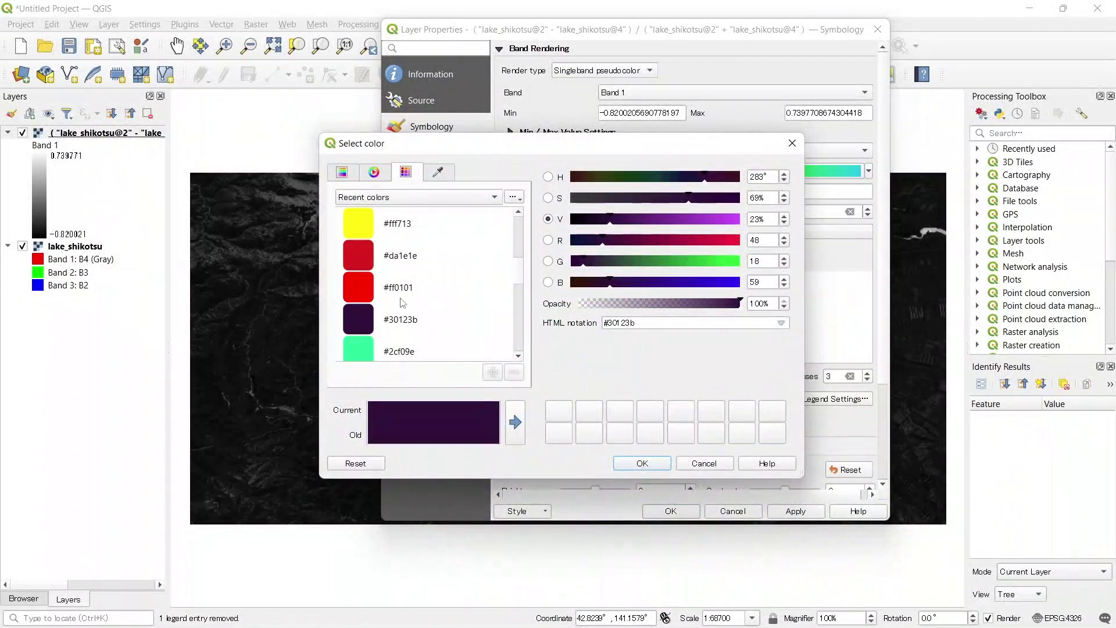
pyautogui.click(370, 232)
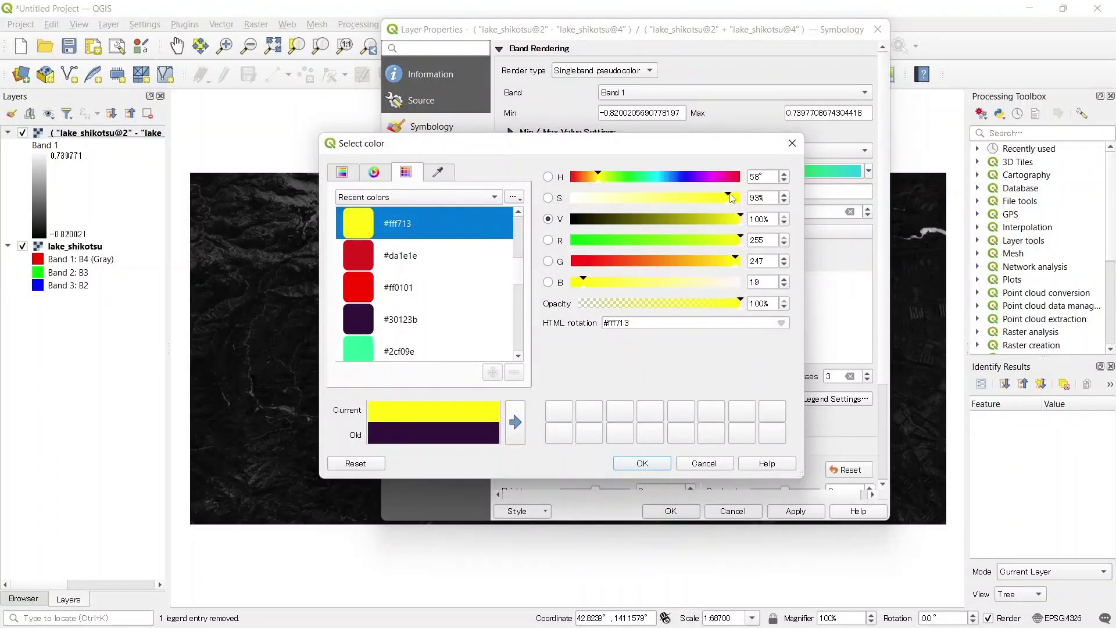
pyautogui.moveTo(728, 196); pyautogui.dragTo(626, 199)
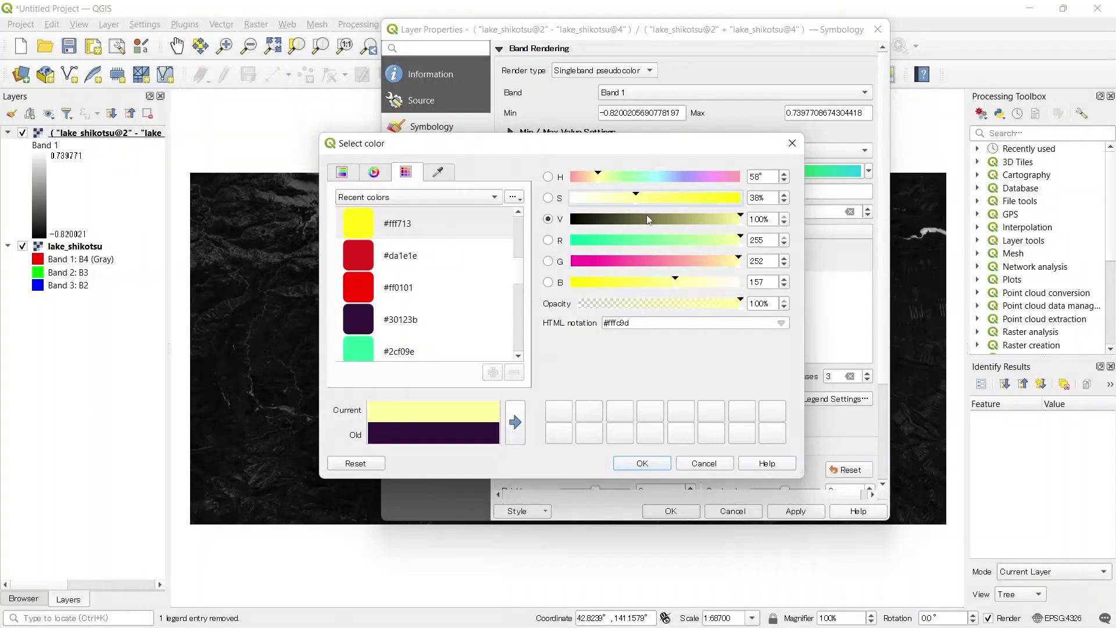
pyautogui.moveTo(738, 261)
pyautogui.mouseDown()
pyautogui.moveTo(710, 262)
pyautogui.moveTo(737, 270)
pyautogui.mouseUp()
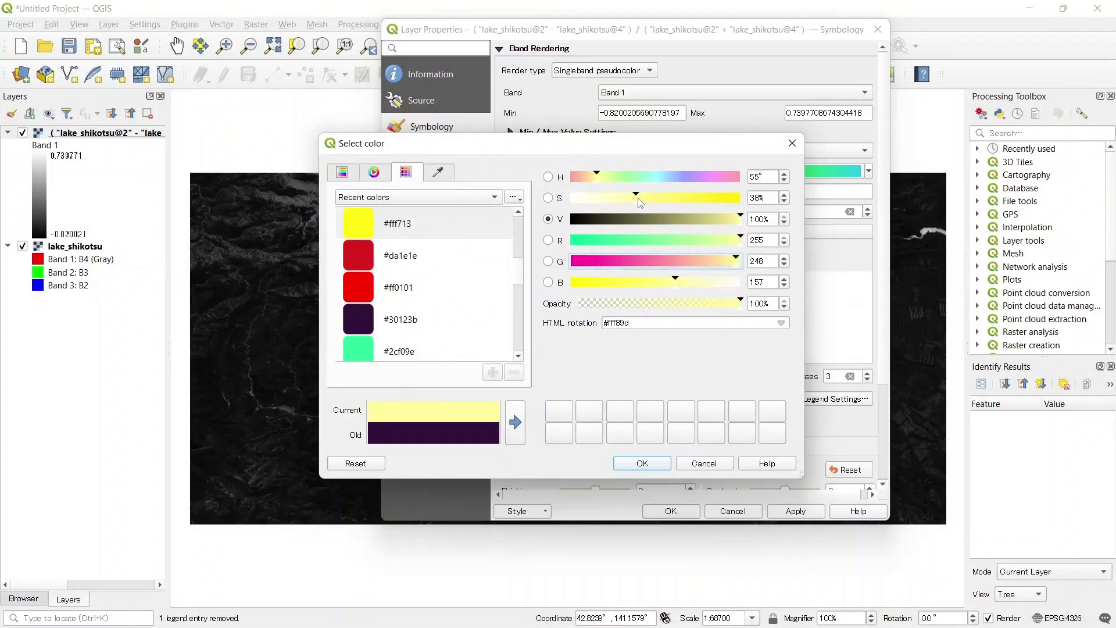
pyautogui.moveTo(640, 203); pyautogui.dragTo(618, 201)
pyautogui.click(640, 464)
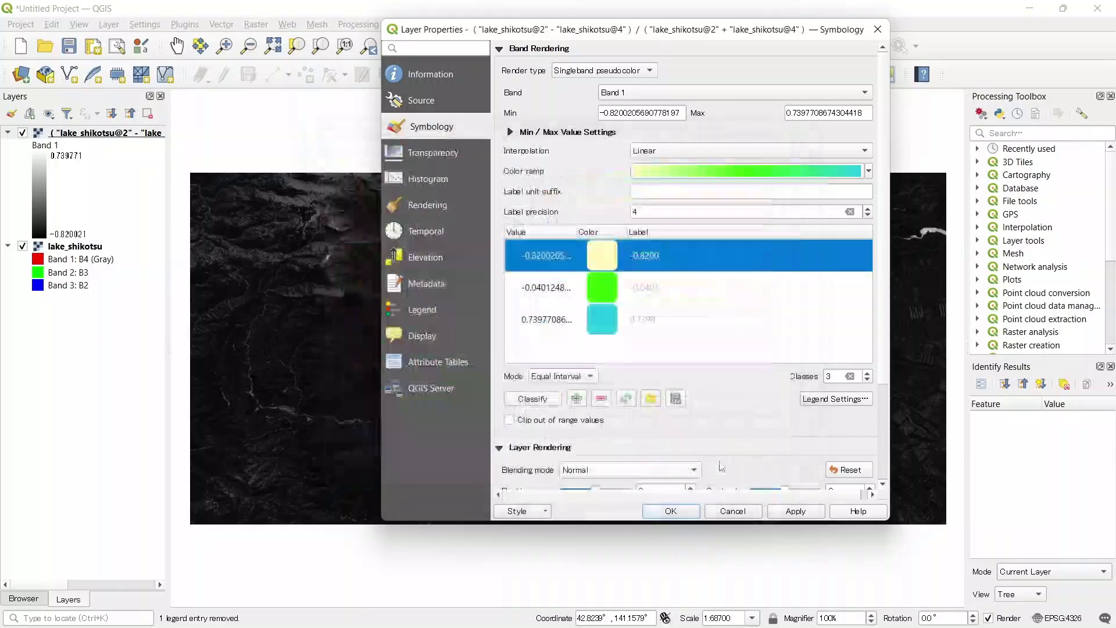
# Apply the three-class styling and move the layer properties dialog aside to uncover the lake on the map.
pyautogui.moveTo(657, 35); pyautogui.dragTo(728, 34)
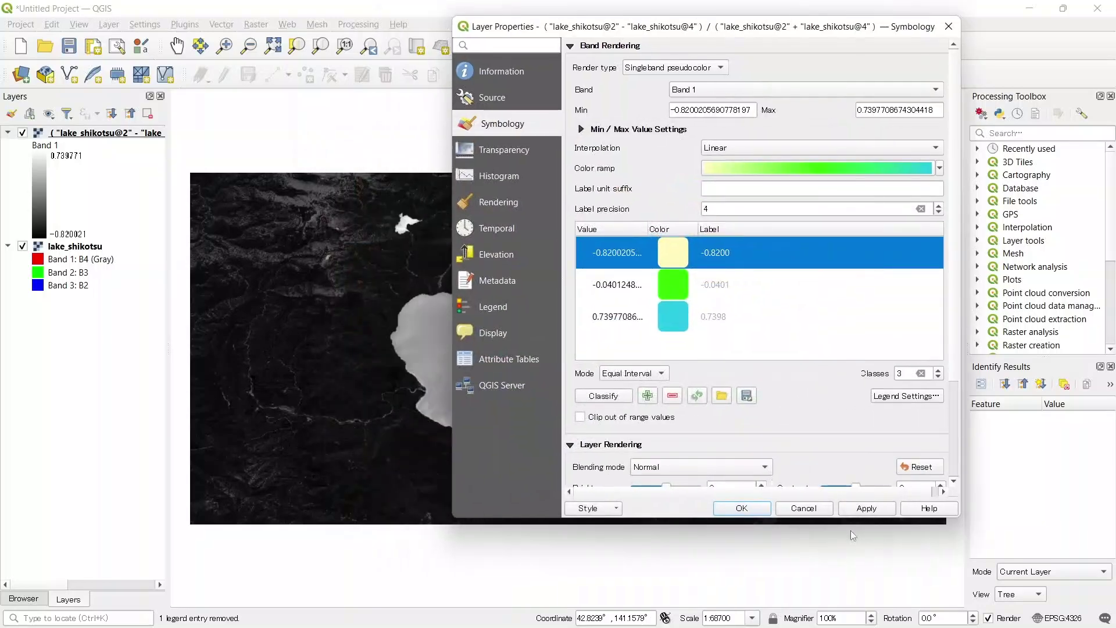
pyautogui.click(865, 509)
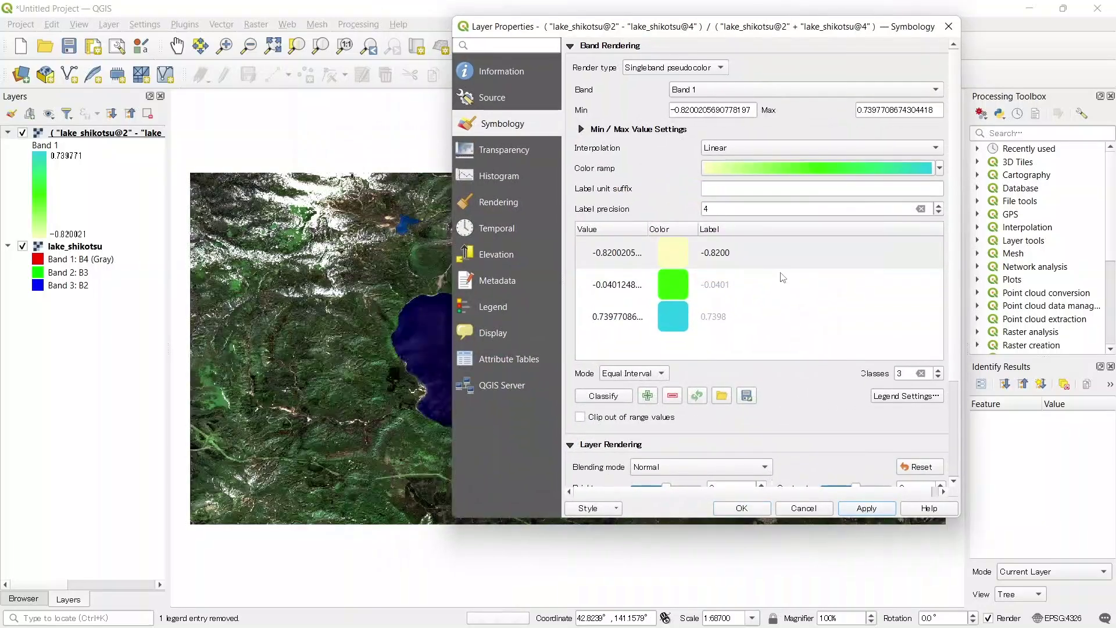
pyautogui.moveTo(748, 35); pyautogui.dragTo(854, 99)
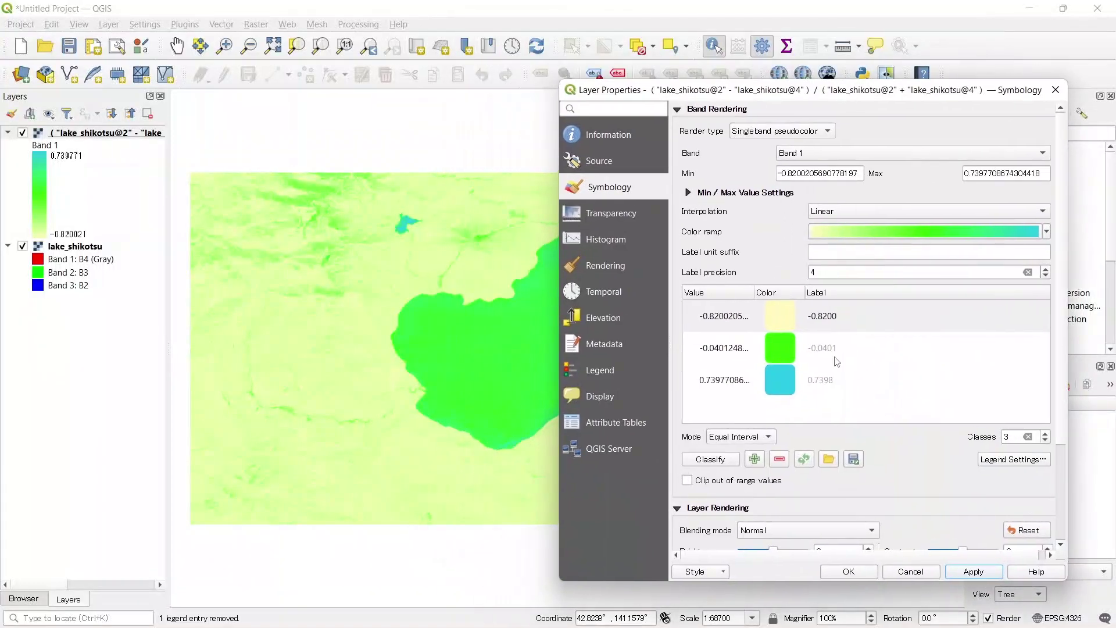
pyautogui.moveTo(729, 93); pyautogui.dragTo(814, 85)
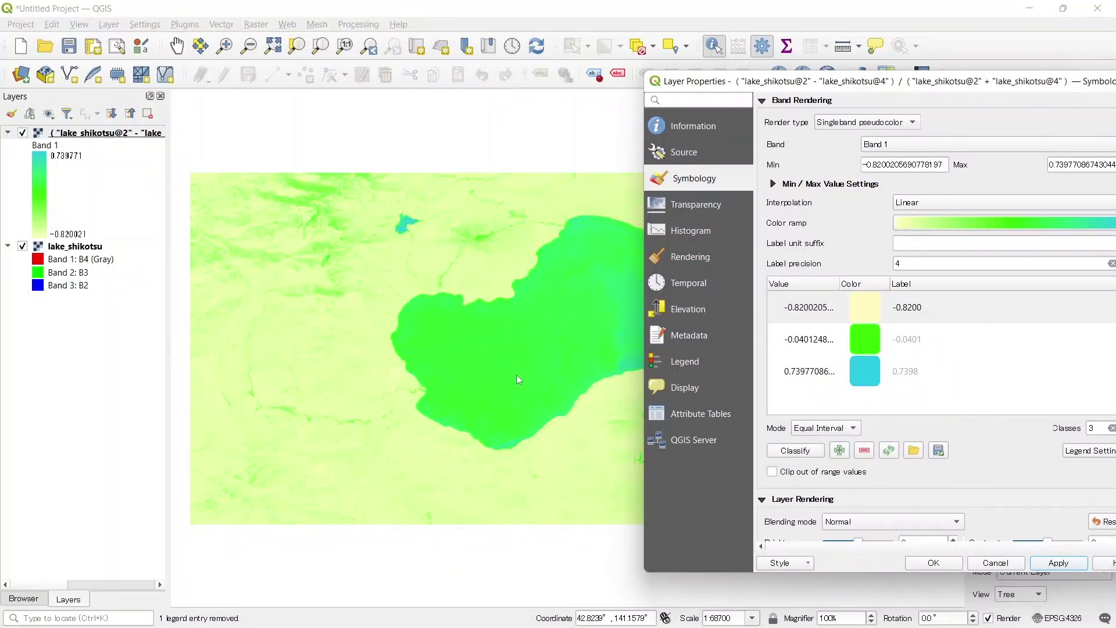
# Increase the classes to 4, recolor the third class with the recent light blue #2ac9e5, and apply the styling to the map.
pyautogui.moveTo(901, 87); pyautogui.dragTo(807, 87)
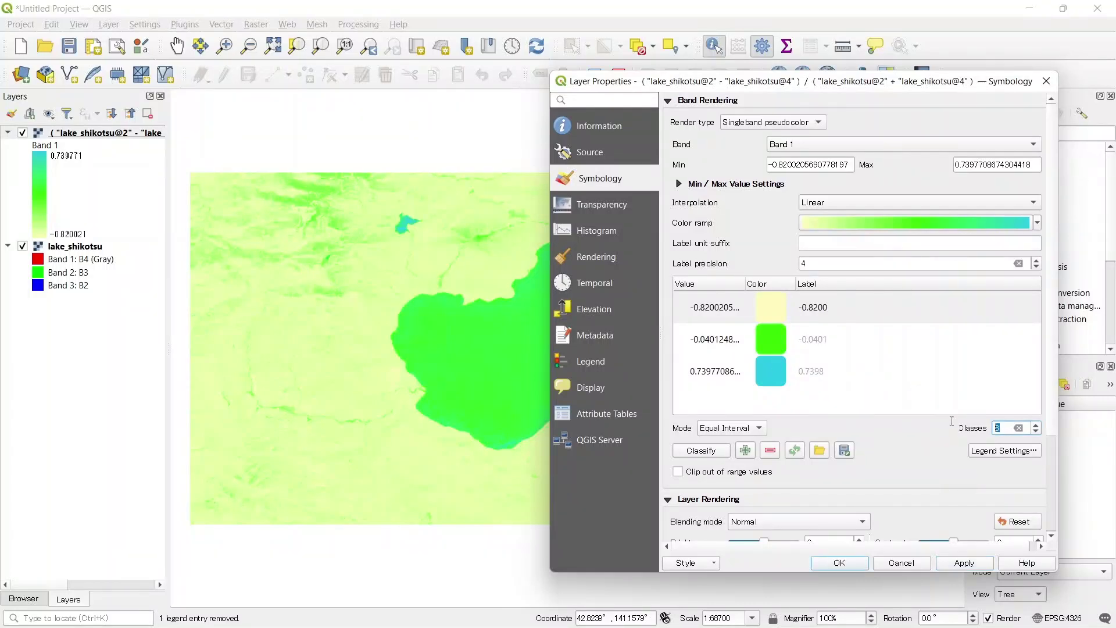
pyautogui.write('4')
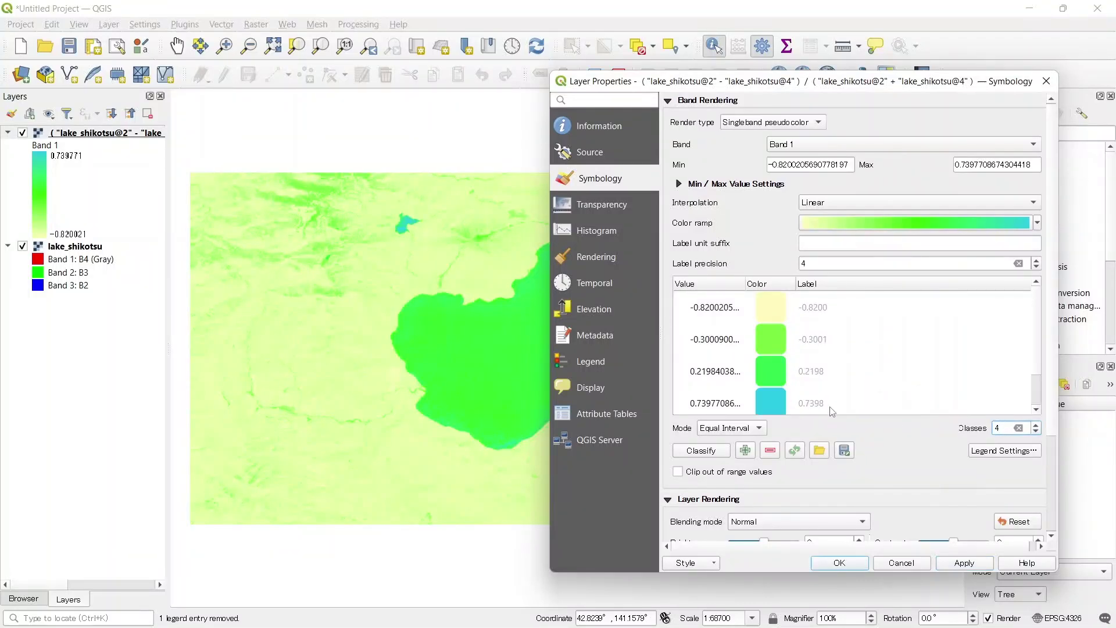
pyautogui.doubleClick(773, 372)
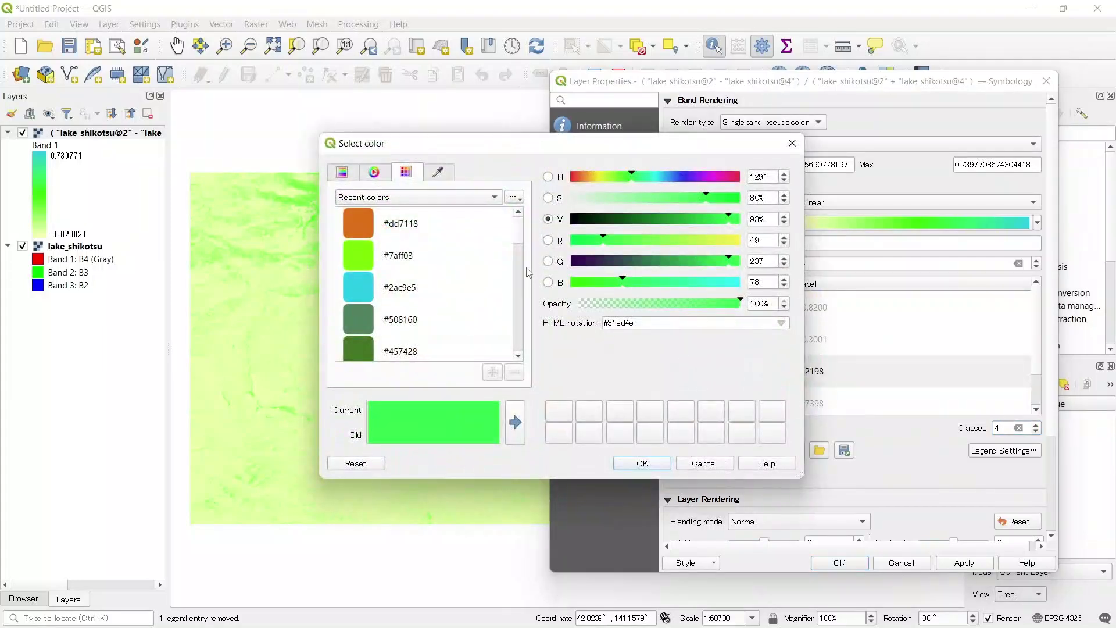
pyautogui.scroll(-5, 519, 289)
pyautogui.scroll(5, 520, 289)
pyautogui.click(373, 289)
pyautogui.click(654, 463)
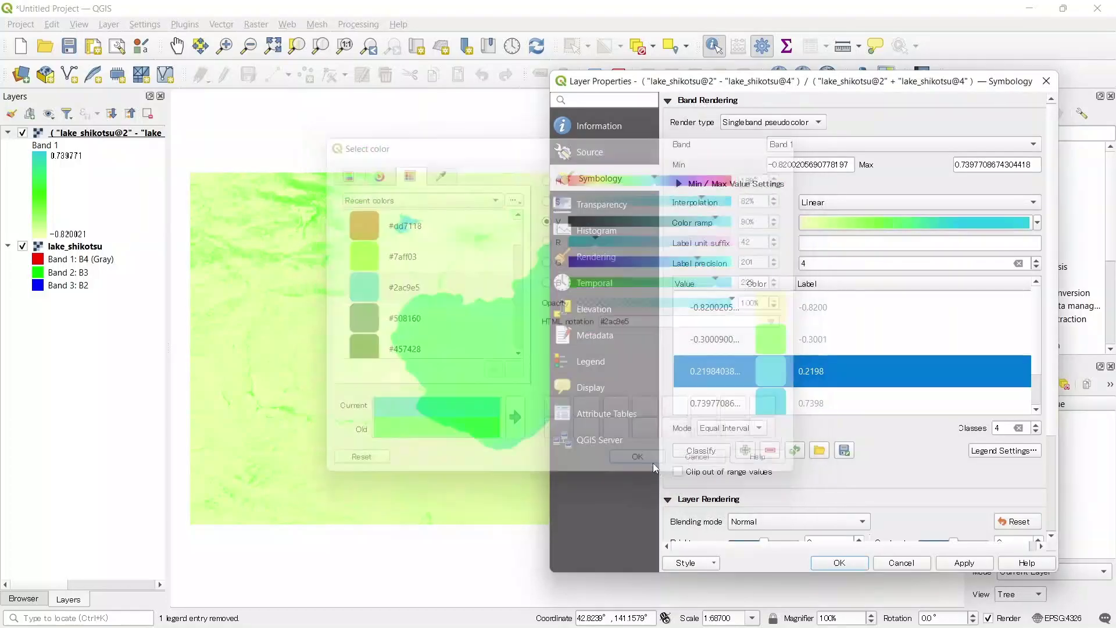
pyautogui.click(962, 564)
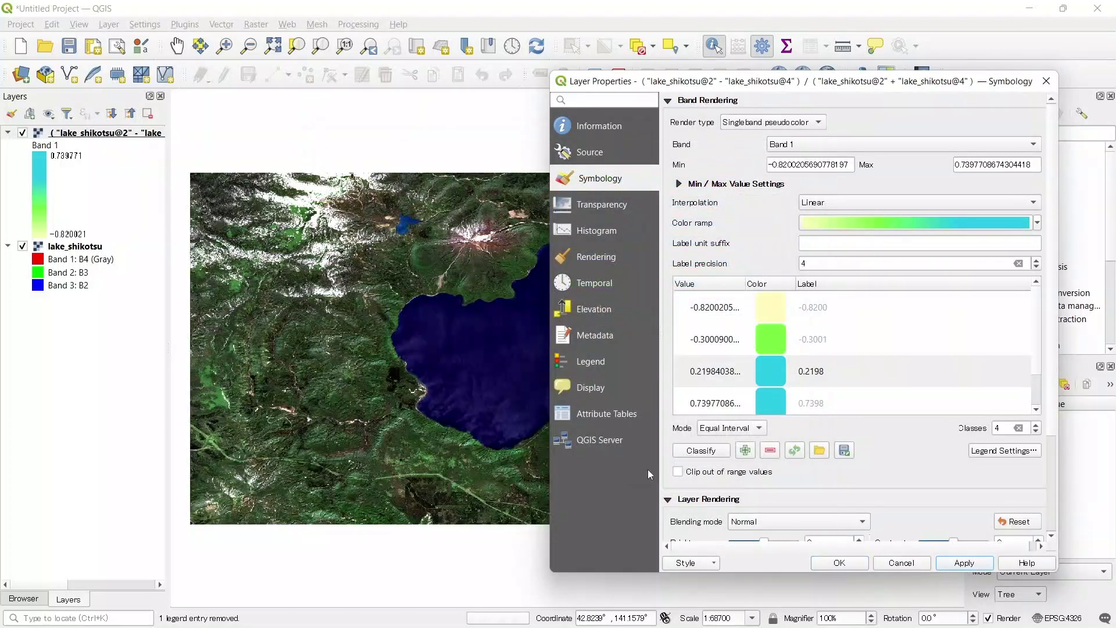
pyautogui.moveTo(762, 83); pyautogui.dragTo(817, 99)
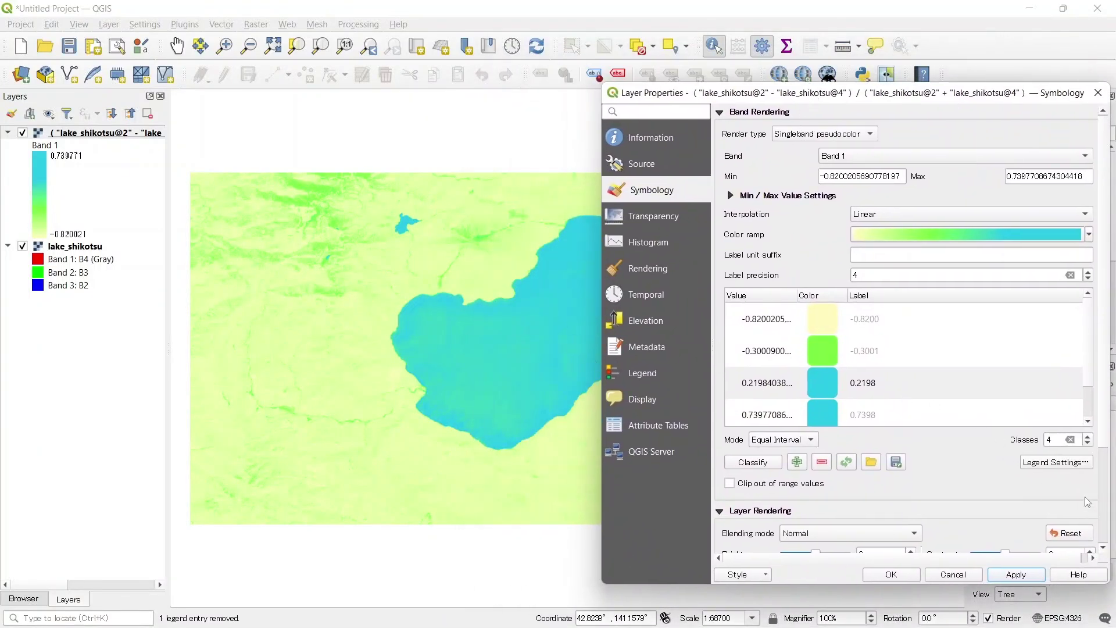
# Set the number of NDWI classes to 5.
pyautogui.moveTo(1057, 444); pyautogui.dragTo(1042, 440)
pyautogui.write('5')
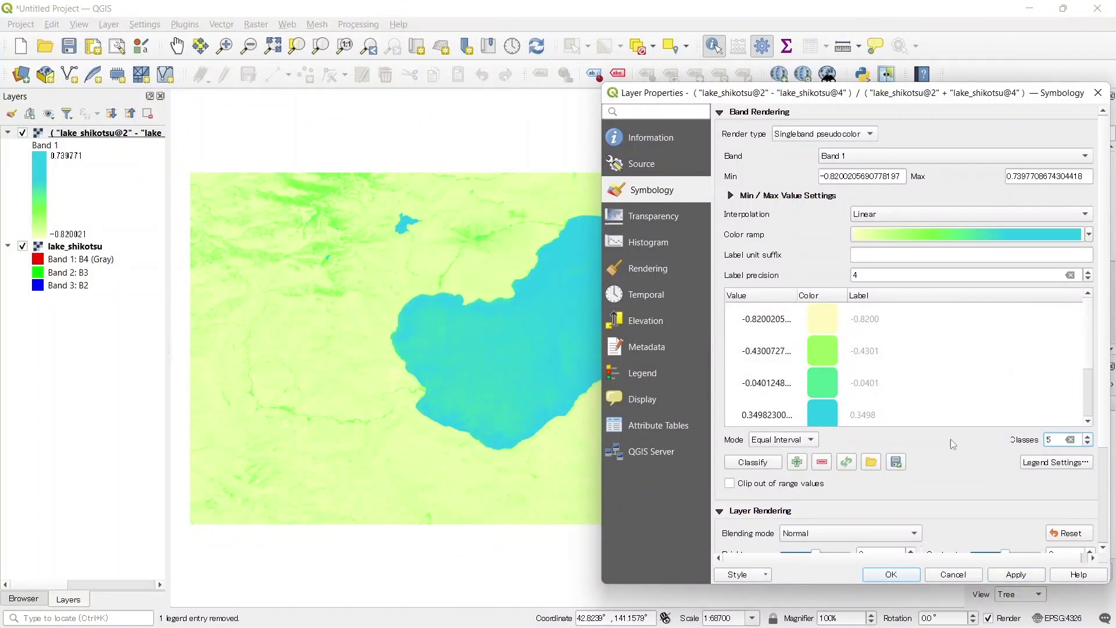
pyautogui.moveTo(860, 93); pyautogui.dragTo(805, 41)
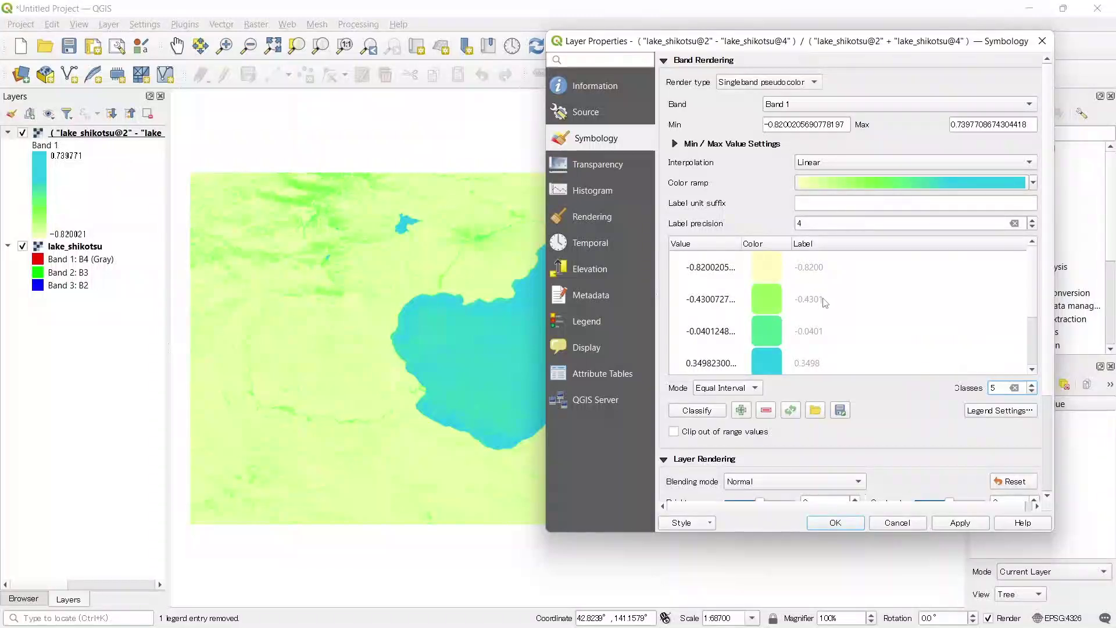
# Recolor the middle of the five classes with #2ac9e5, raise its red and lower its saturation to a paler blue, and apply it.
pyautogui.scroll(-2, 824, 301)
pyautogui.scroll(1, 823, 304)
pyautogui.click(770, 296)
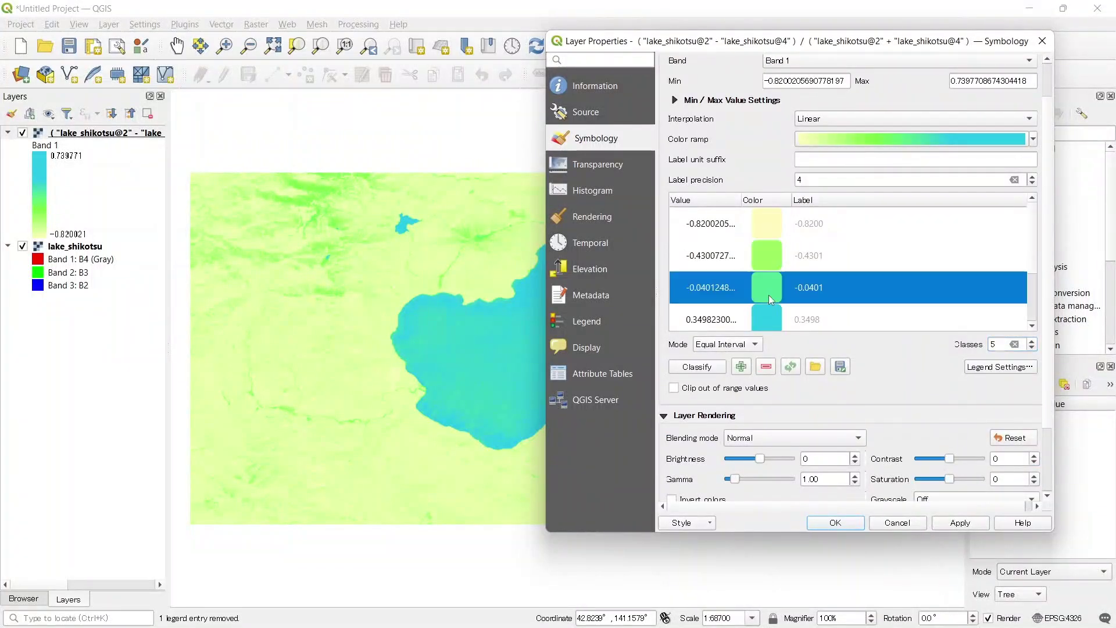
pyautogui.doubleClick(768, 295)
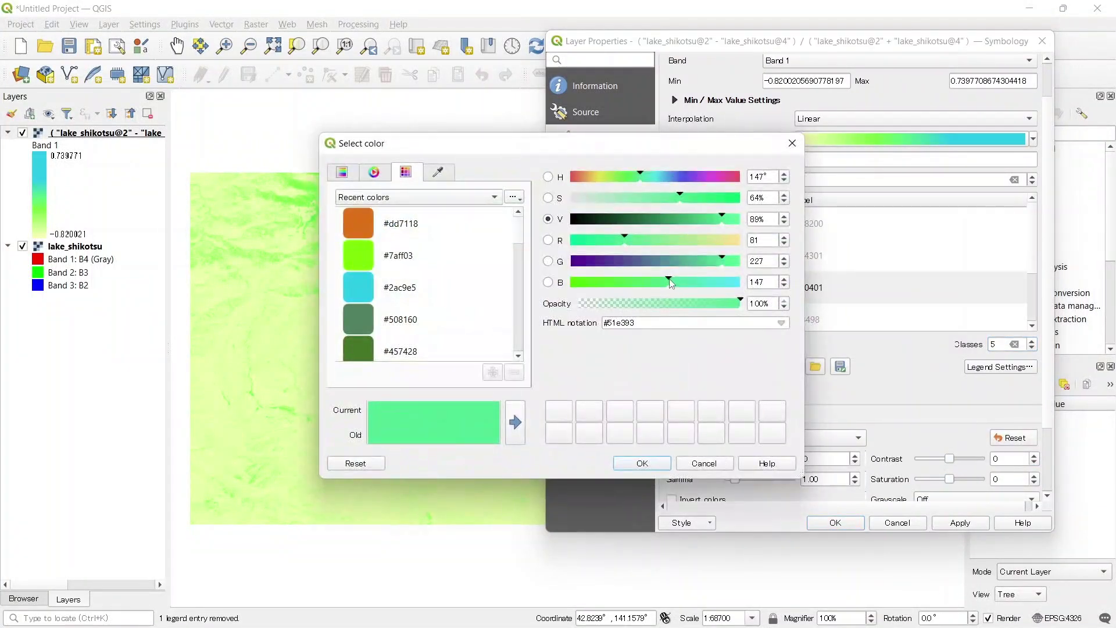
pyautogui.click(370, 288)
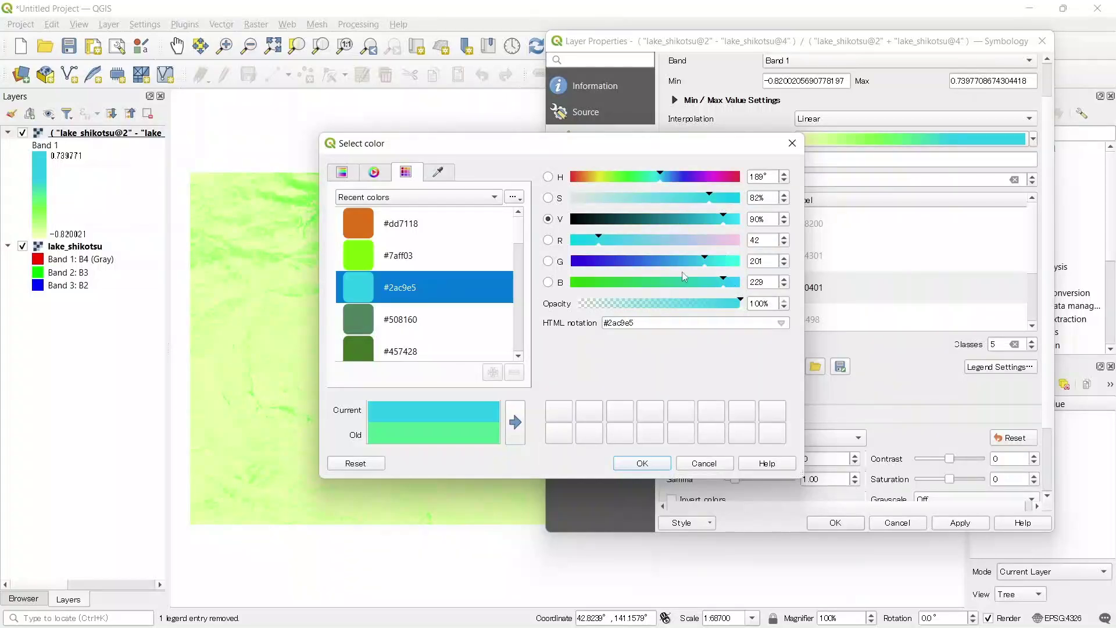
pyautogui.moveTo(616, 241); pyautogui.dragTo(637, 239)
pyautogui.moveTo(669, 198); pyautogui.dragTo(638, 198)
pyautogui.click(642, 464)
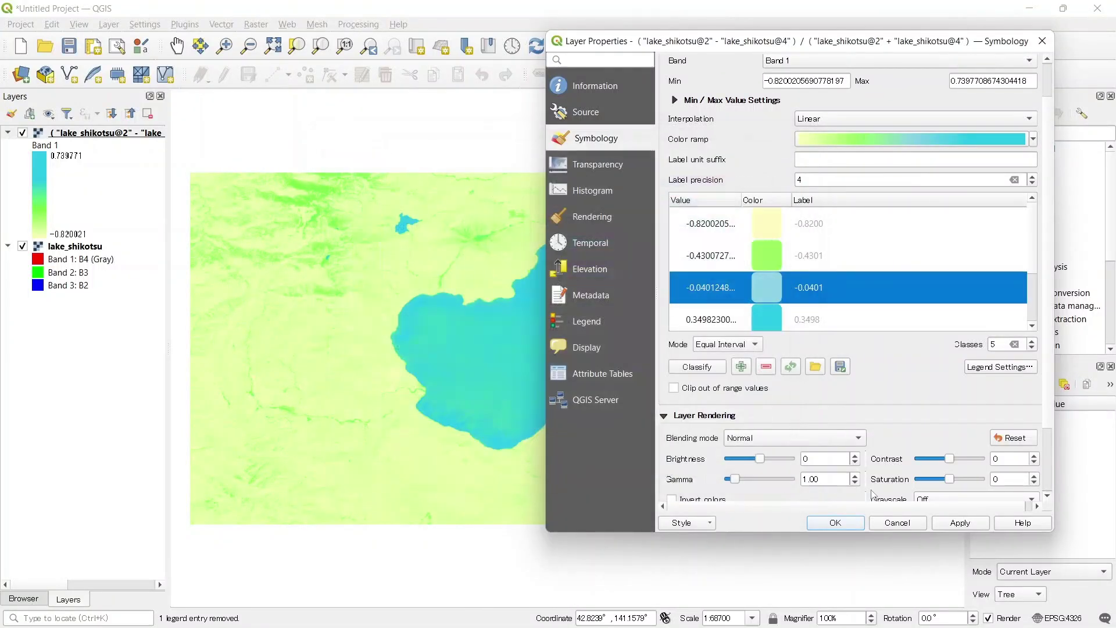
pyautogui.click(960, 523)
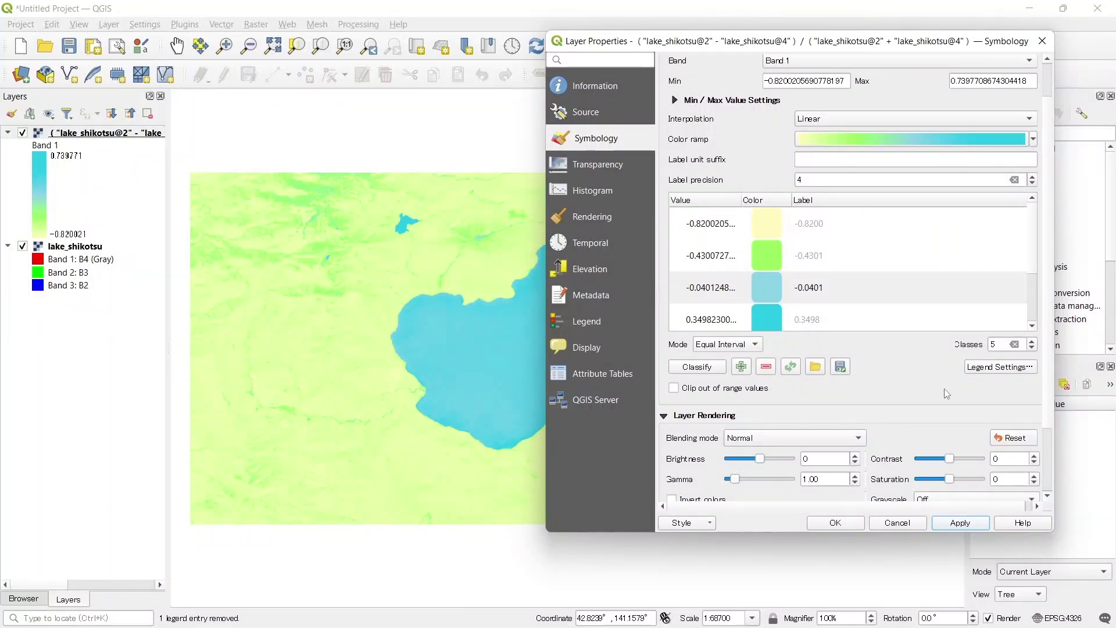
# Reduce the classes to 4 and change the second class's value to about -0.5001.
pyautogui.click(1032, 348)
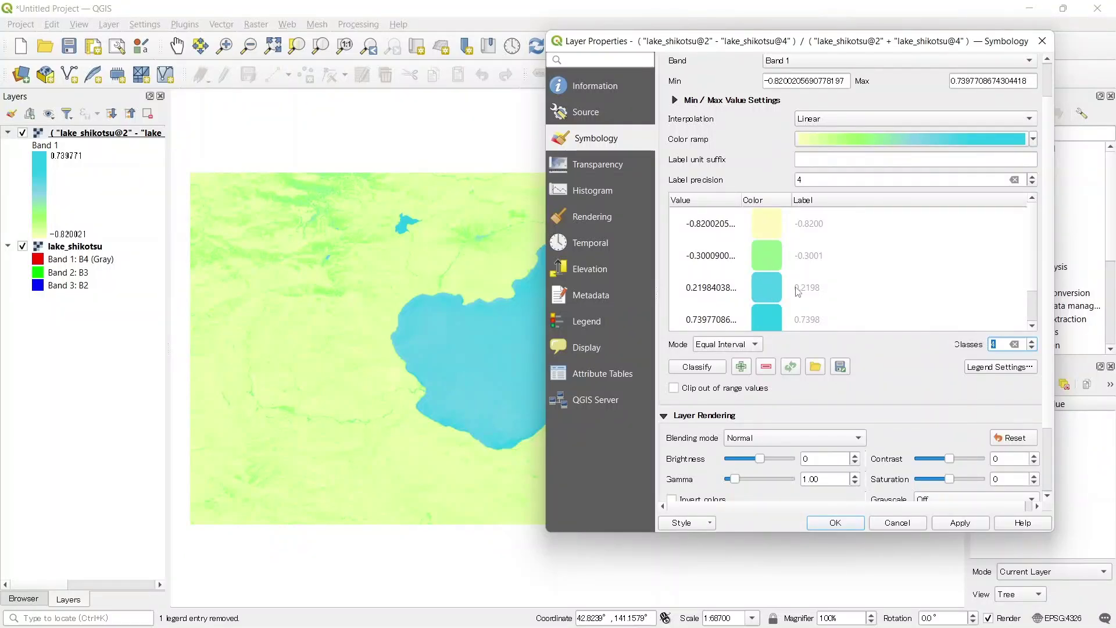
pyautogui.doubleClick(709, 259)
pyautogui.press('Home')
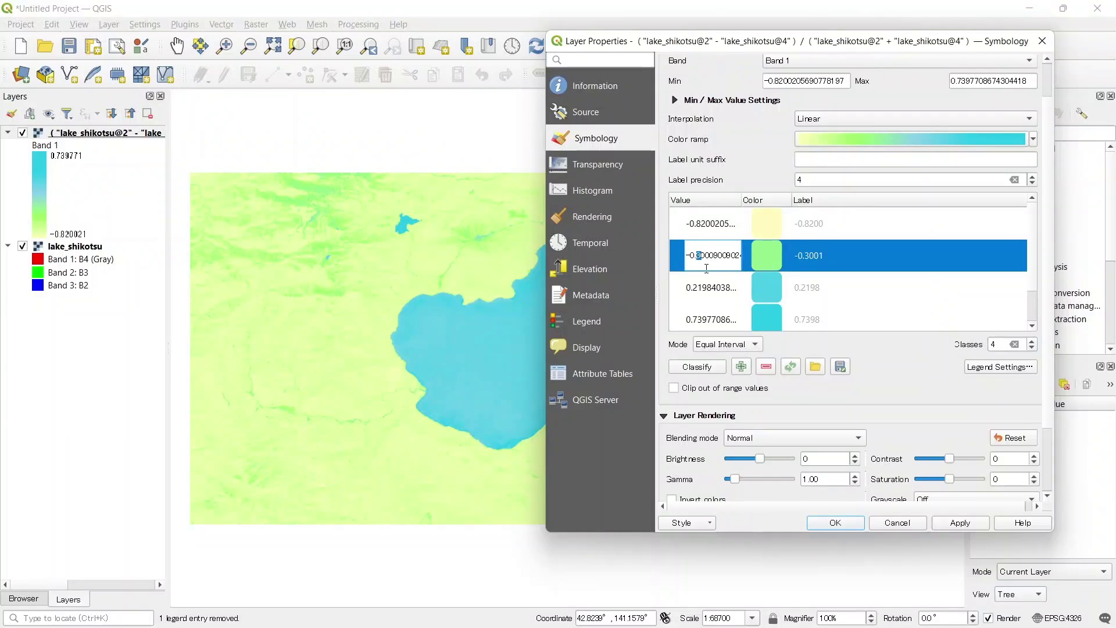
pyautogui.write('5')
pyautogui.press('Return')
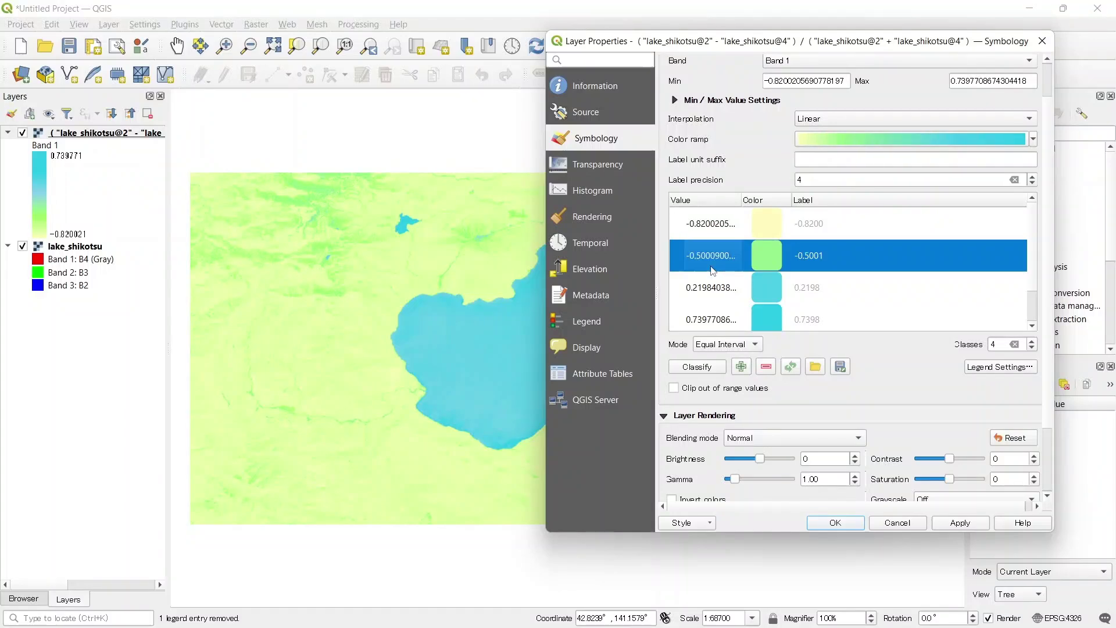
# Raise the second class's color saturation to 84% for the green #3bee27, apply the styling and close the layer properties.
pyautogui.doubleClick(767, 255)
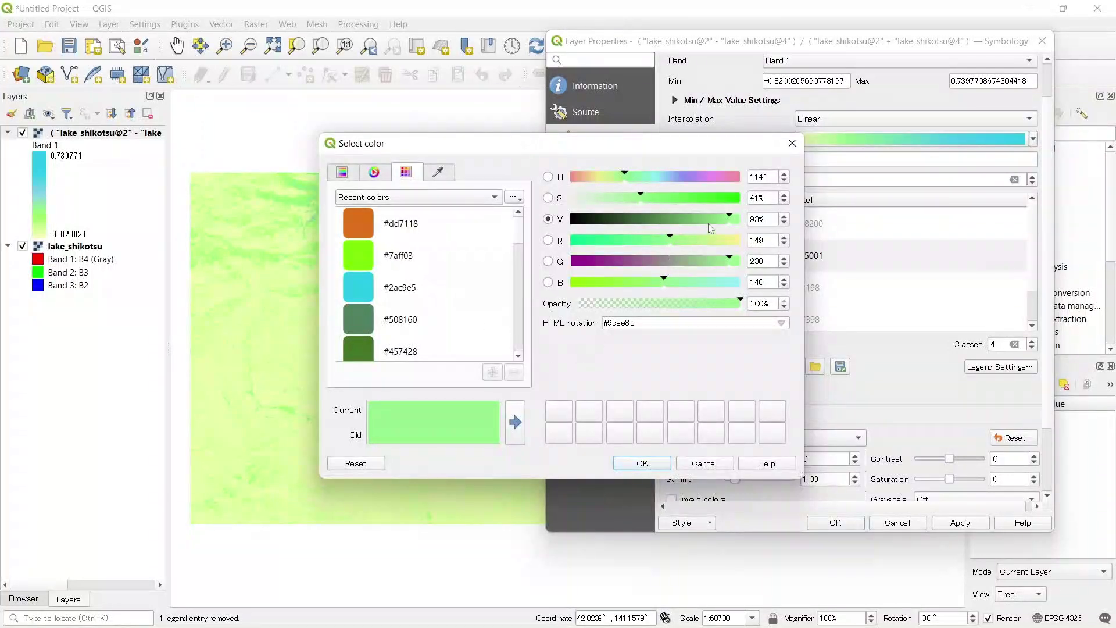
pyautogui.moveTo(642, 198); pyautogui.dragTo(715, 218)
pyautogui.click(657, 464)
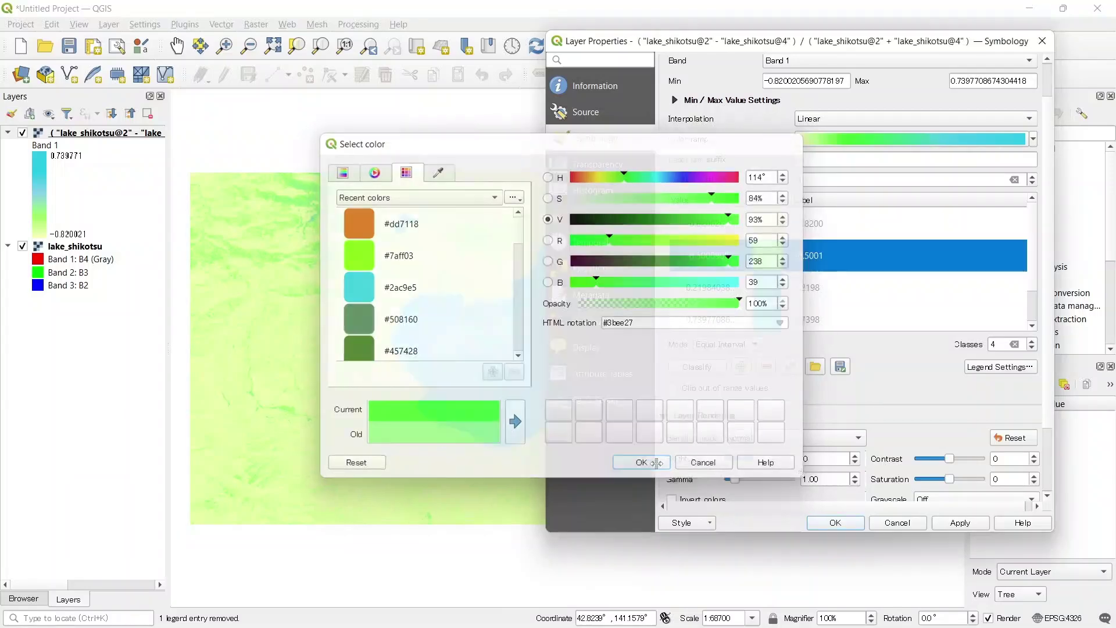
pyautogui.click(967, 525)
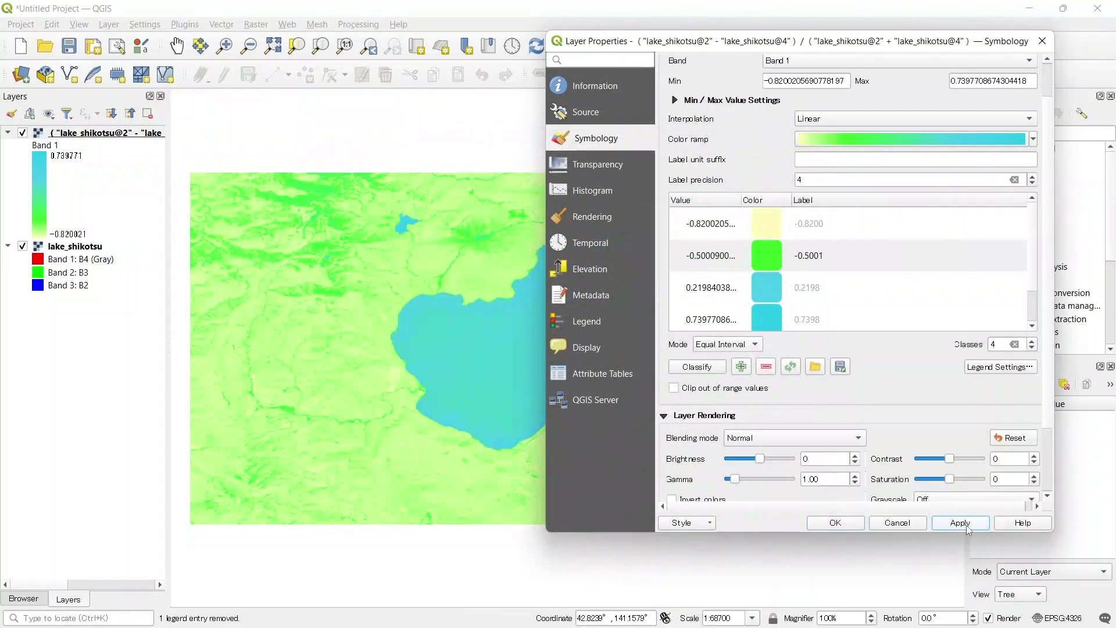
pyautogui.click(850, 525)
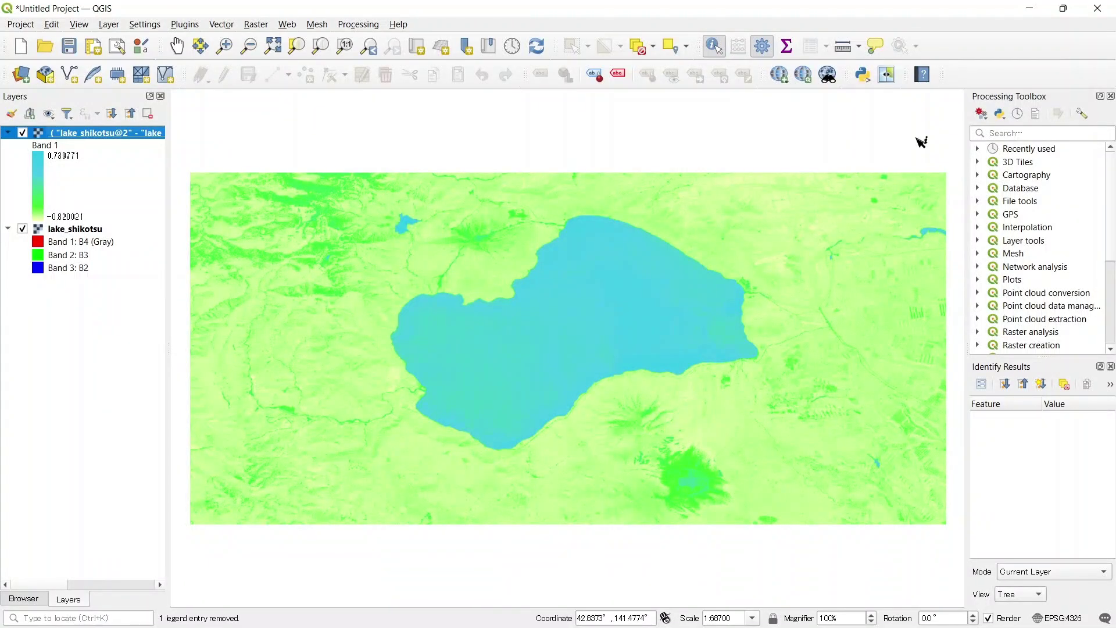
# Toggle the NDWI layer's visibility repeatedly to compare it with the lake_shikotsu image beneath, leaving the NDWI layer shown.
pyautogui.click(23, 133)
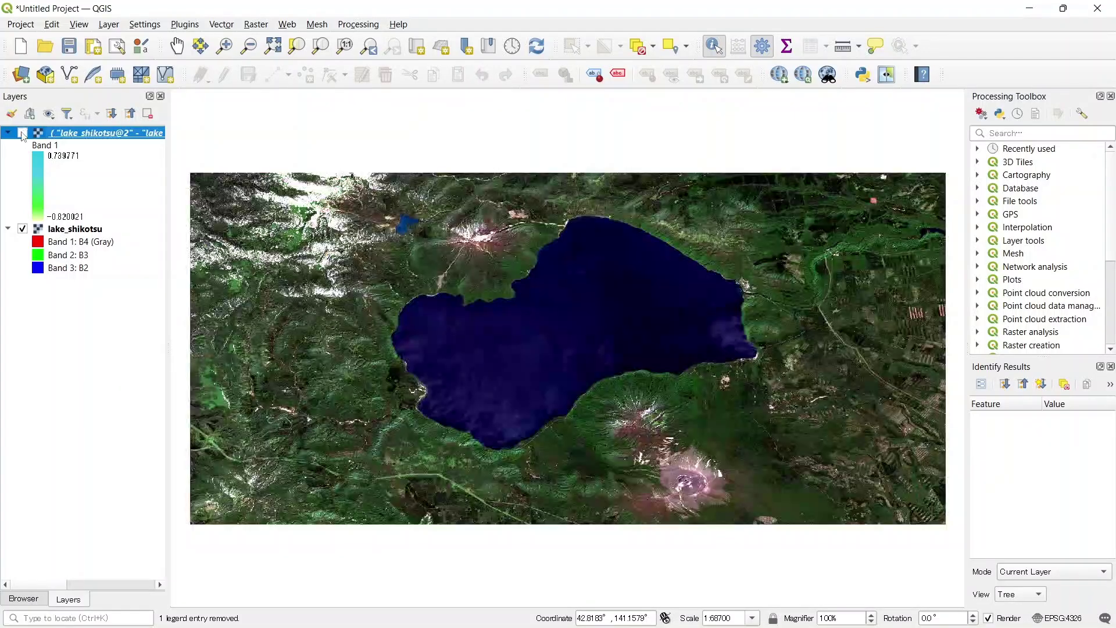
pyautogui.click(23, 134)
pyautogui.click(22, 134)
pyautogui.click(22, 133)
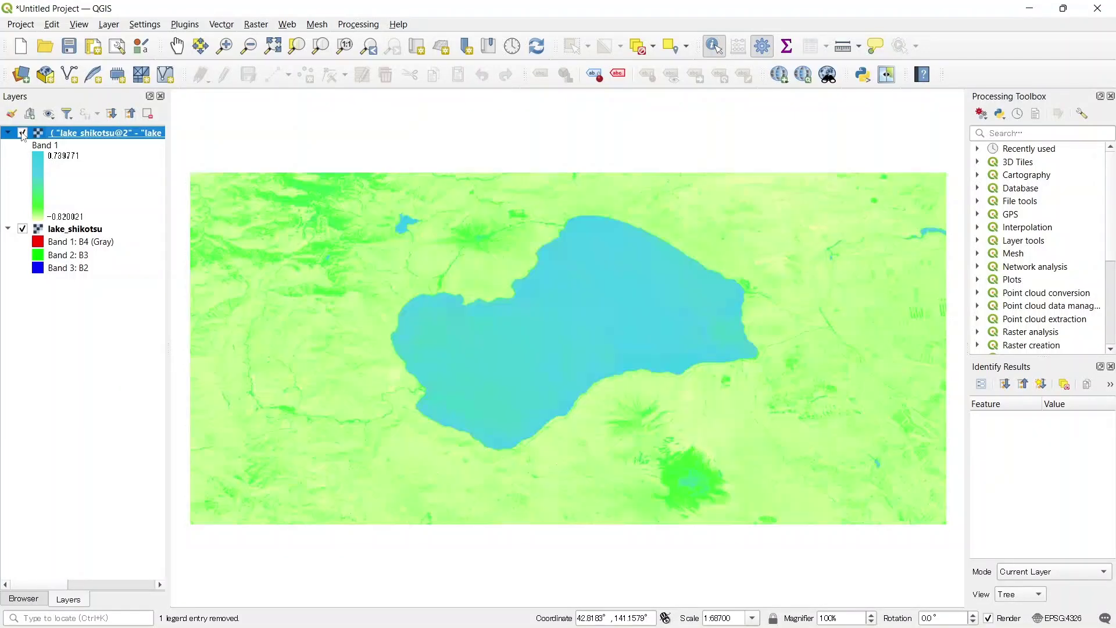
pyautogui.click(23, 133)
pyautogui.click(22, 134)
pyautogui.click(22, 133)
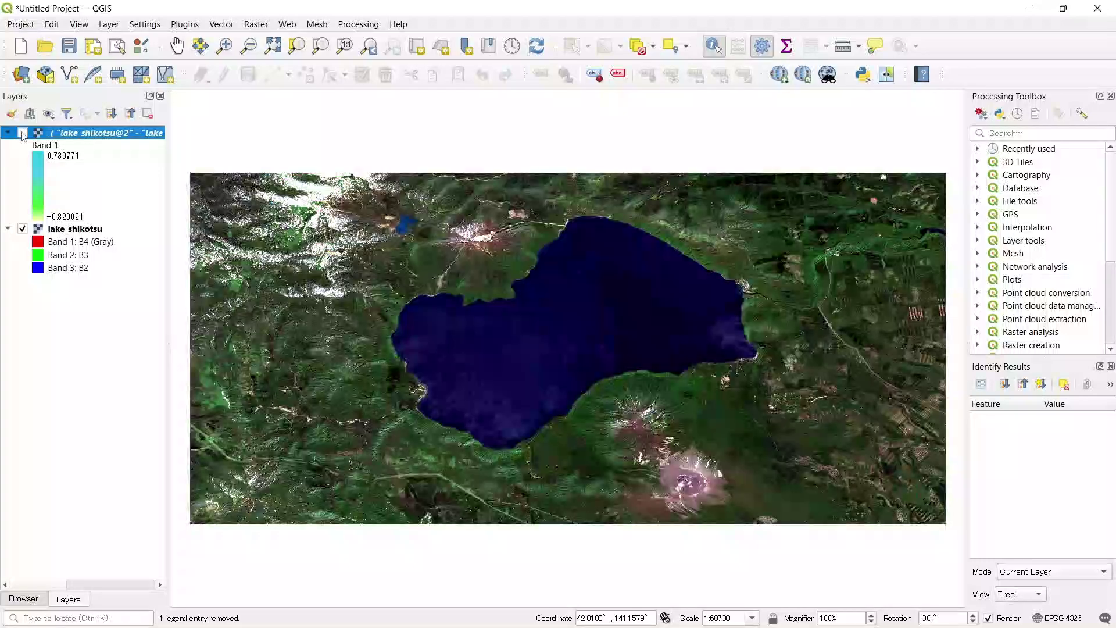
pyautogui.click(23, 133)
pyautogui.click(22, 133)
pyautogui.click(23, 134)
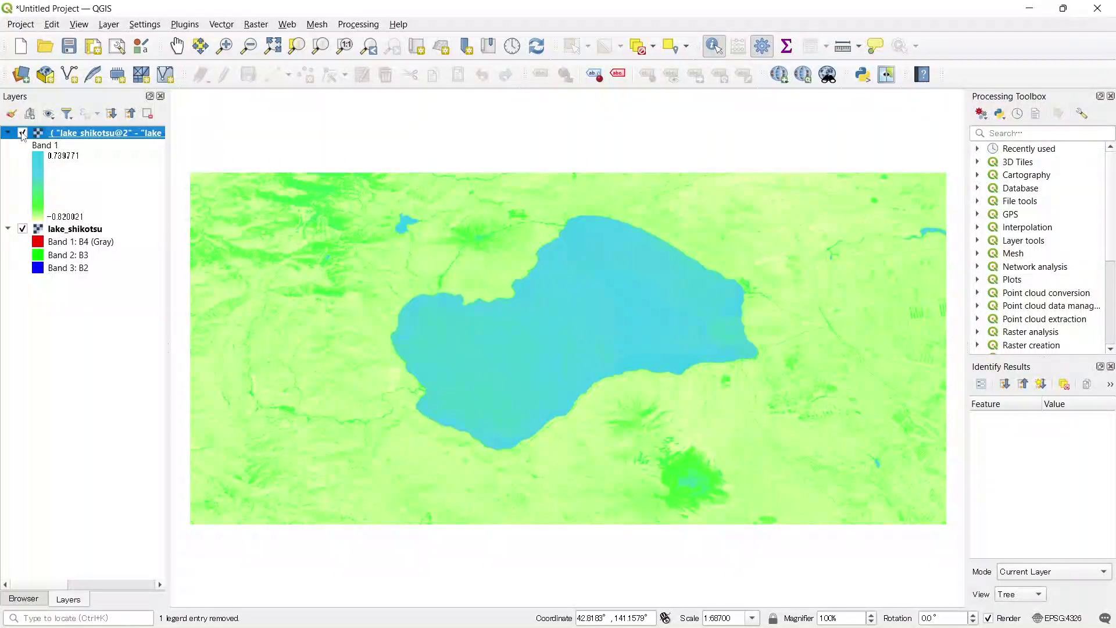
pyautogui.click(23, 133)
pyautogui.click(23, 133)
pyautogui.click(23, 133)
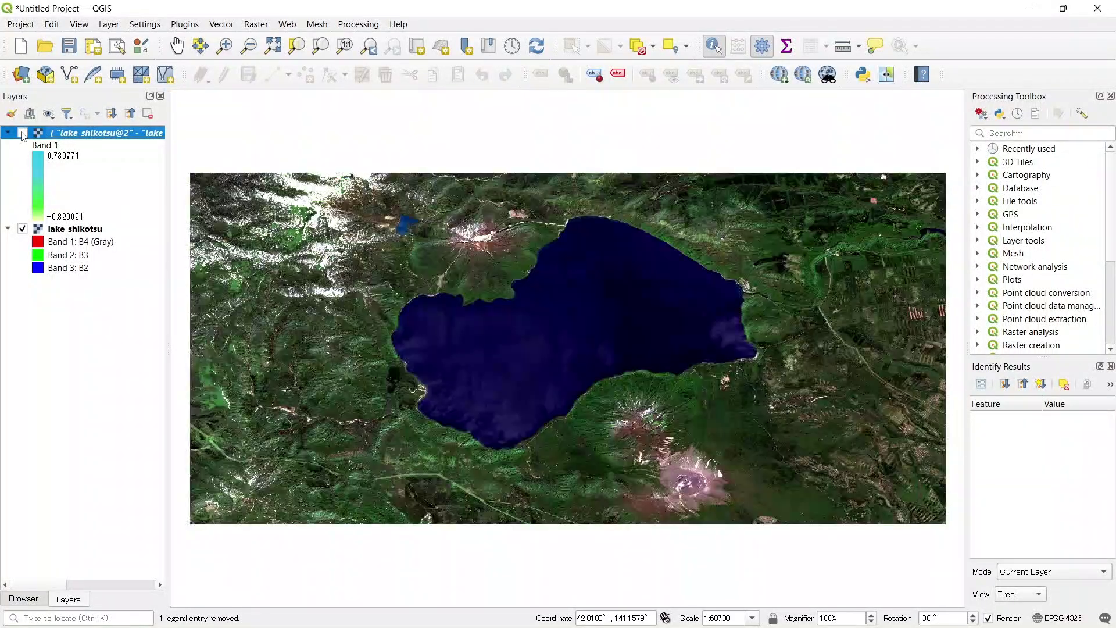
pyautogui.click(23, 133)
pyautogui.click(22, 133)
pyautogui.click(23, 133)
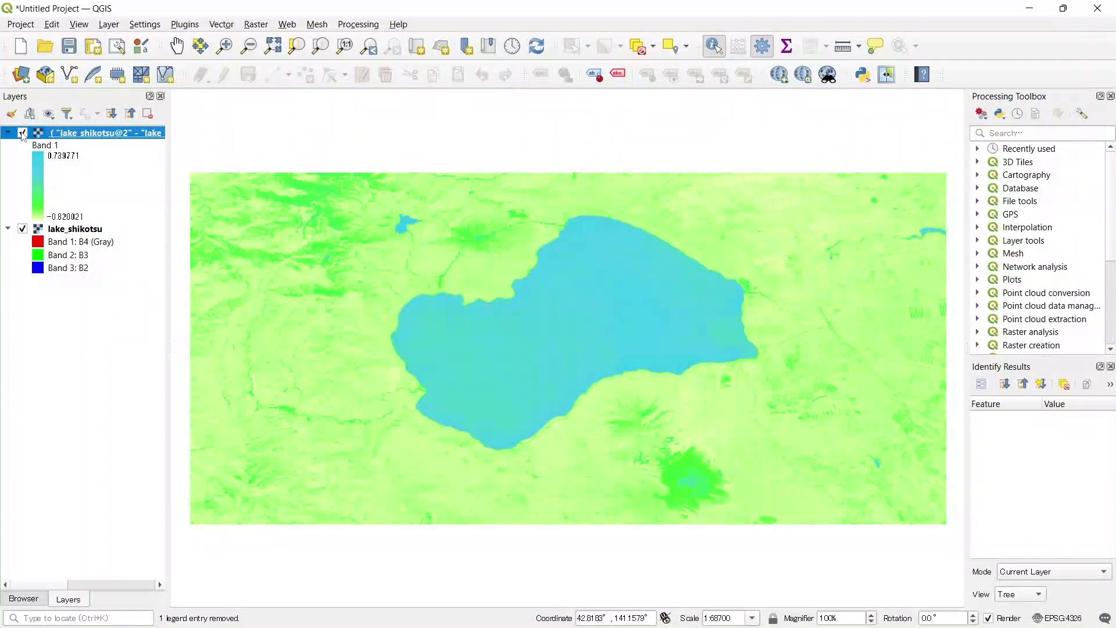
pyautogui.click(23, 133)
pyautogui.click(22, 134)
pyautogui.click(23, 133)
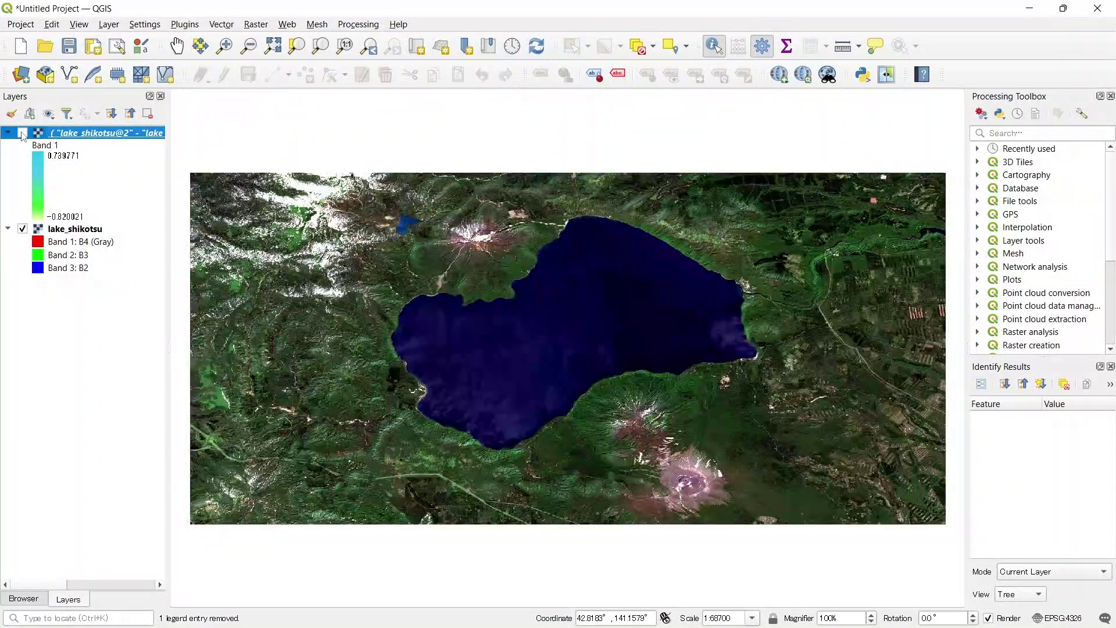
pyautogui.click(23, 133)
pyautogui.click(22, 133)
pyautogui.click(23, 134)
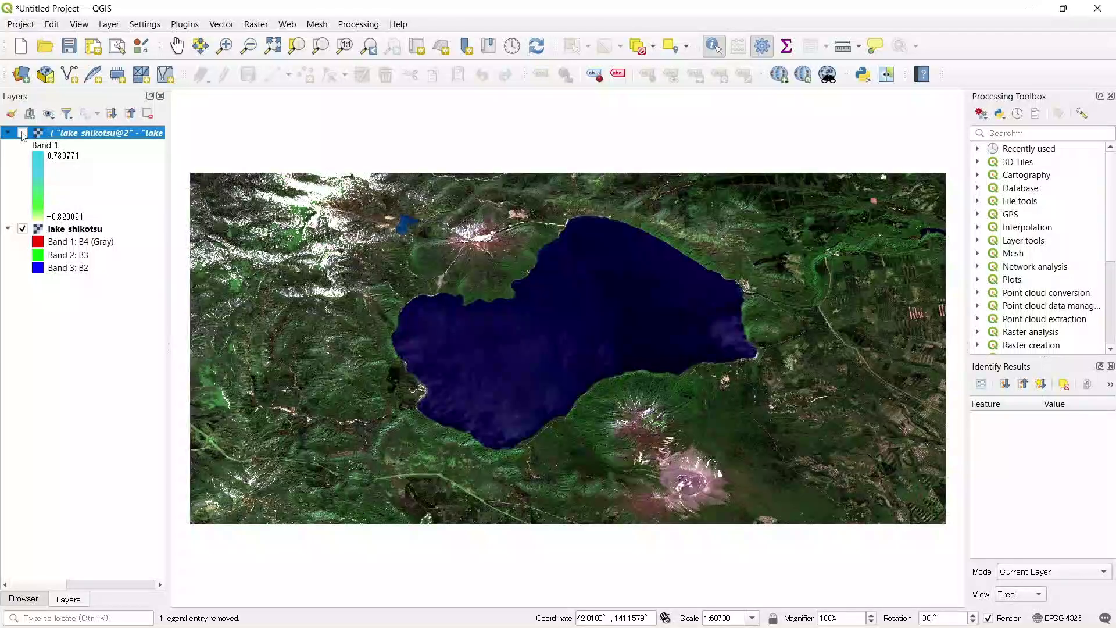
pyautogui.click(23, 134)
pyautogui.click(22, 133)
pyautogui.click(22, 133)
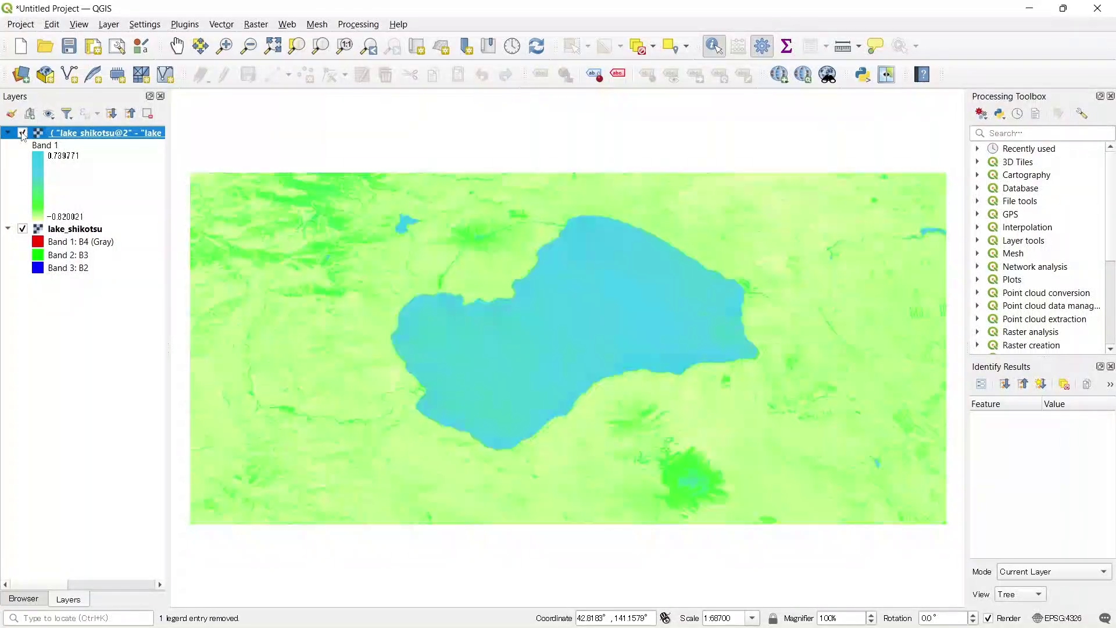
pyautogui.click(23, 134)
pyautogui.click(23, 133)
pyautogui.click(22, 133)
pyautogui.click(23, 134)
pyautogui.click(23, 133)
pyautogui.click(22, 133)
pyautogui.click(23, 133)
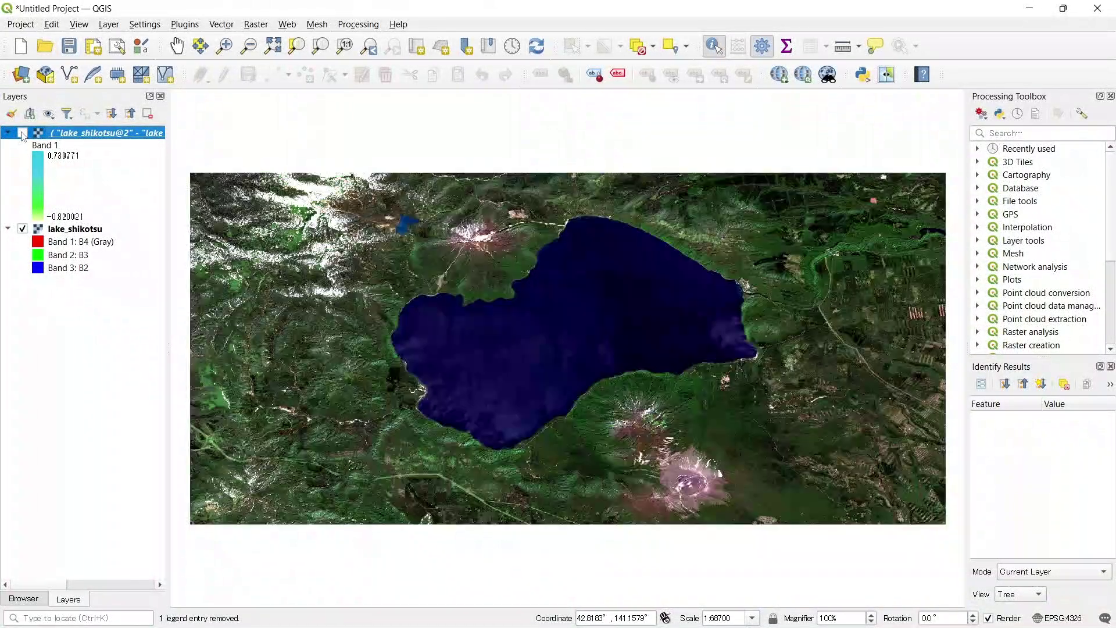
pyautogui.click(22, 133)
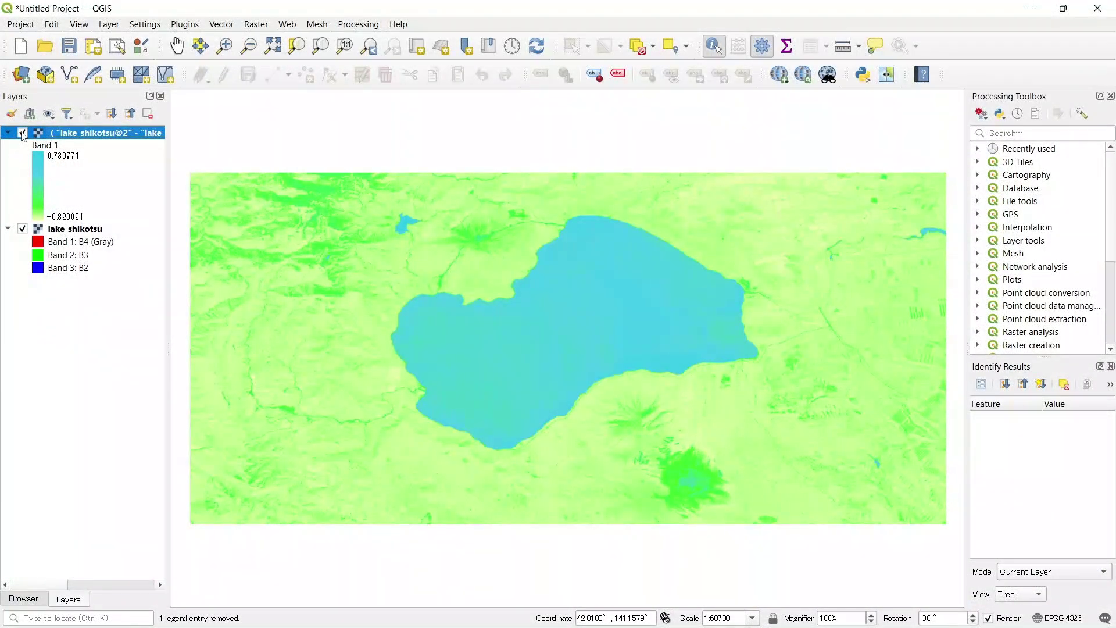